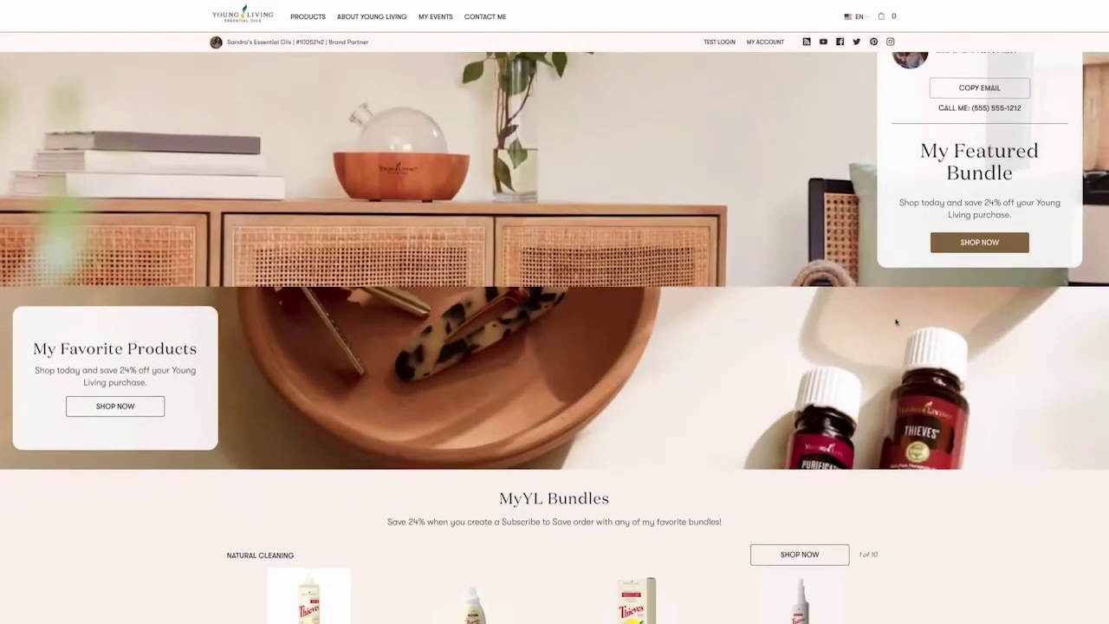
# Scroll through the homepage bundle and product sections, then load the partner's custom myyl.com site.
pyautogui.scroll(-4, 896, 322)
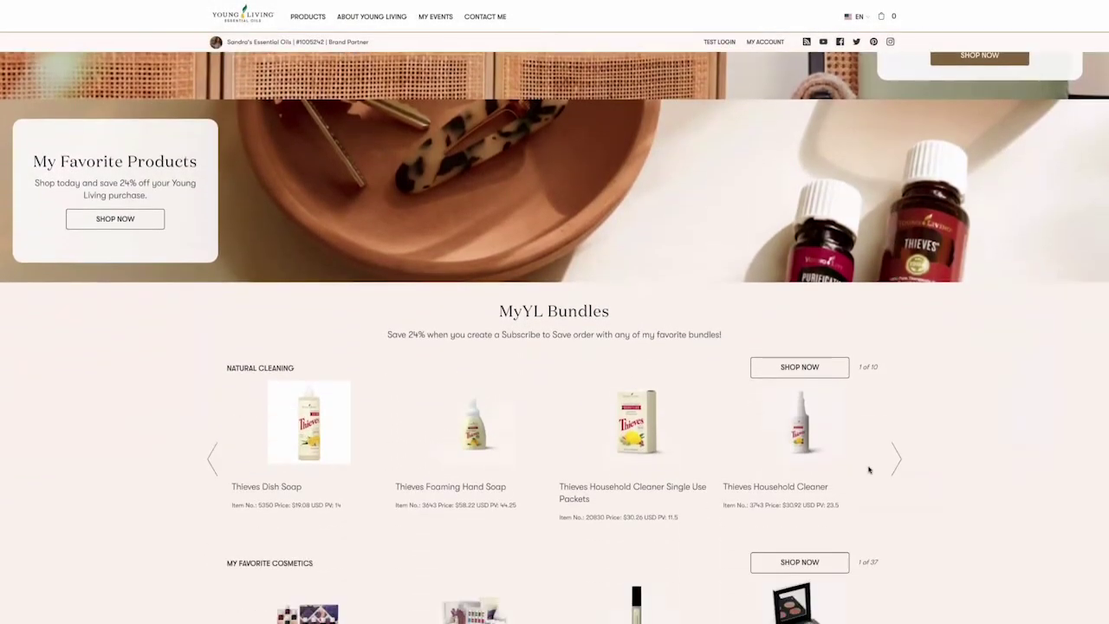
pyautogui.scroll(-5, 869, 470)
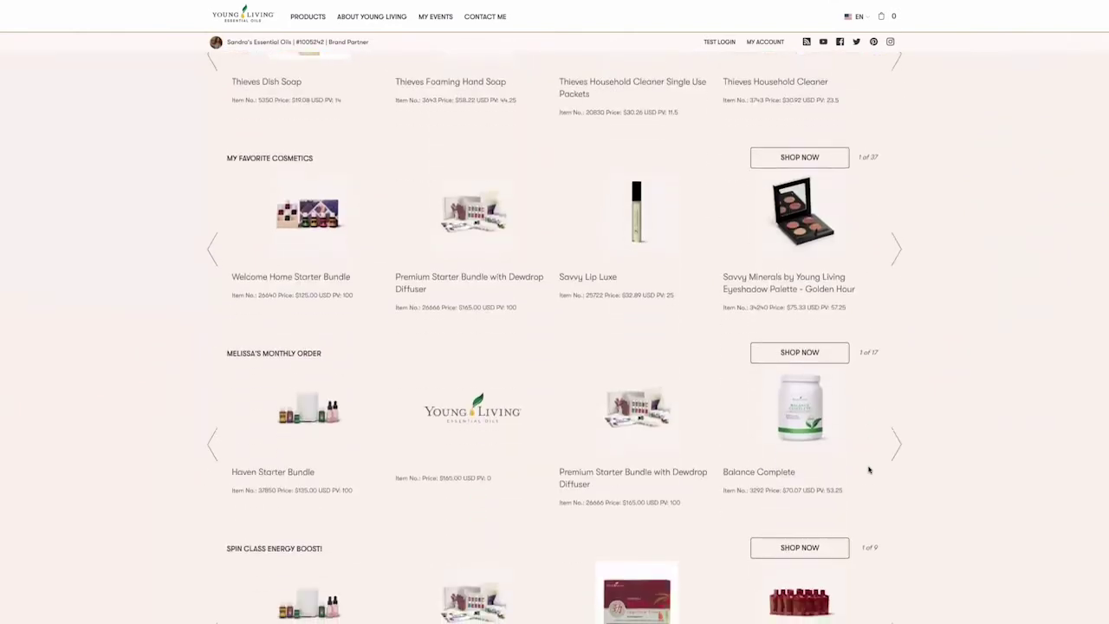
pyautogui.scroll(-5, 870, 469)
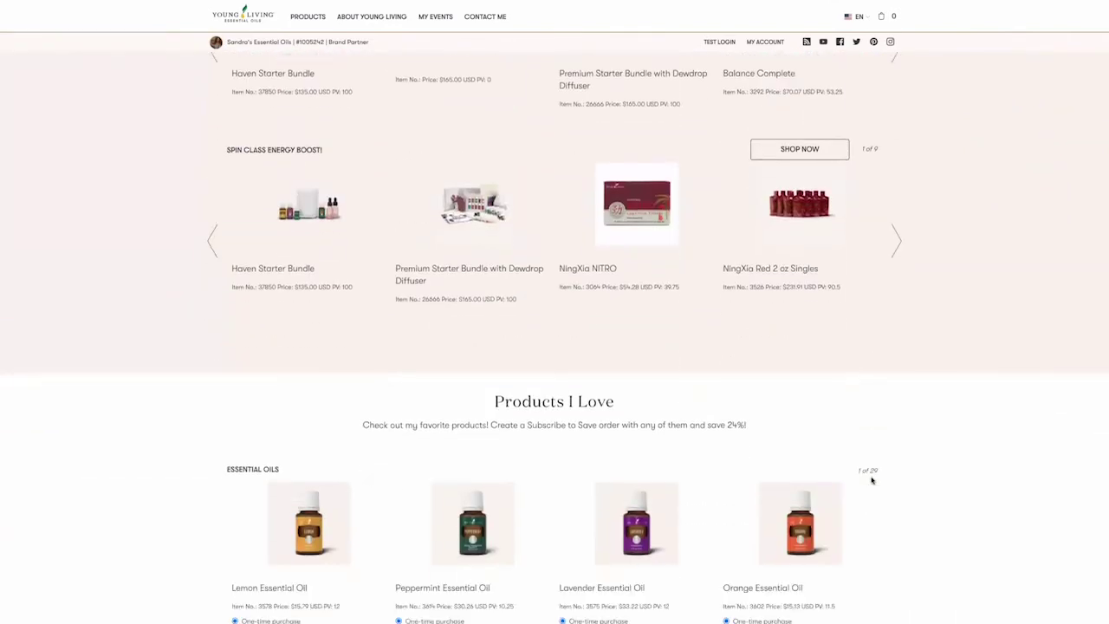
pyautogui.scroll(-6, 872, 480)
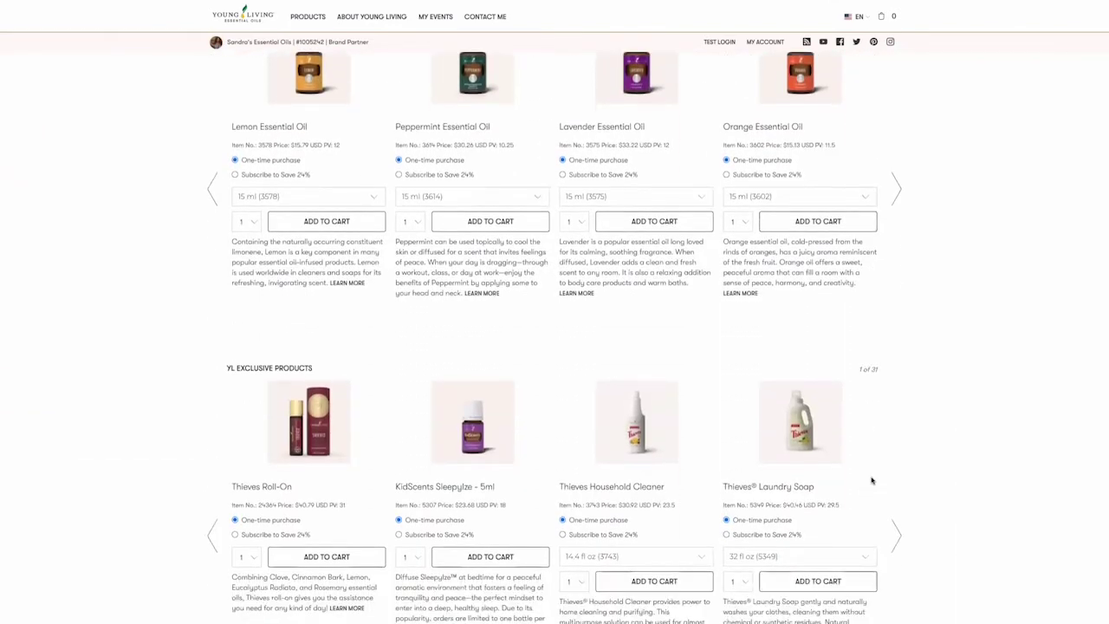
pyautogui.scroll(-5, 872, 481)
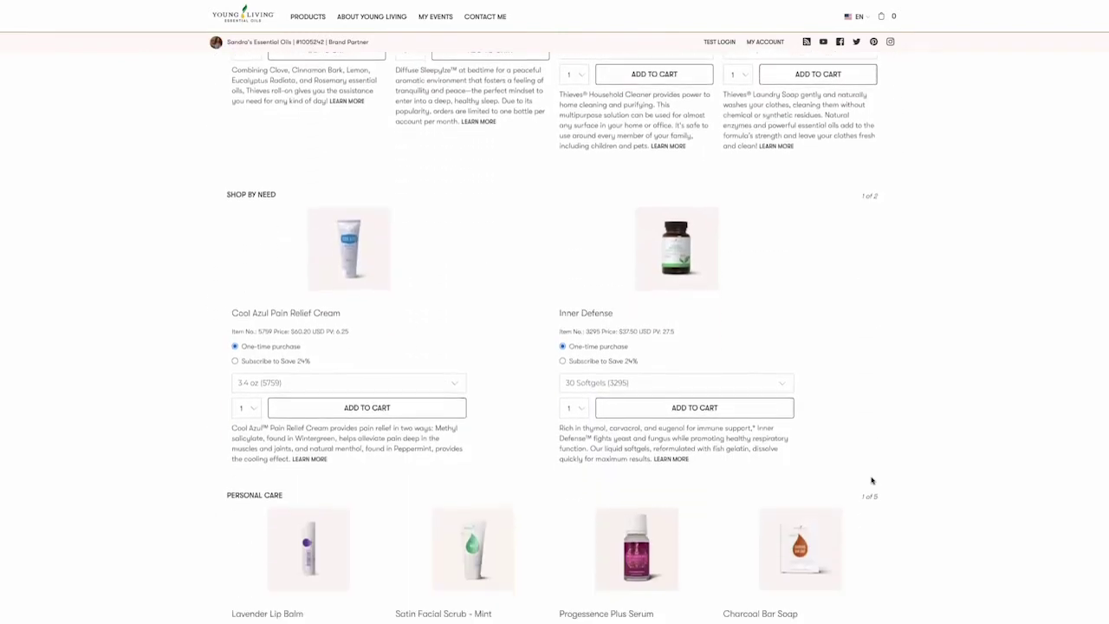
pyautogui.scroll(-8, 872, 481)
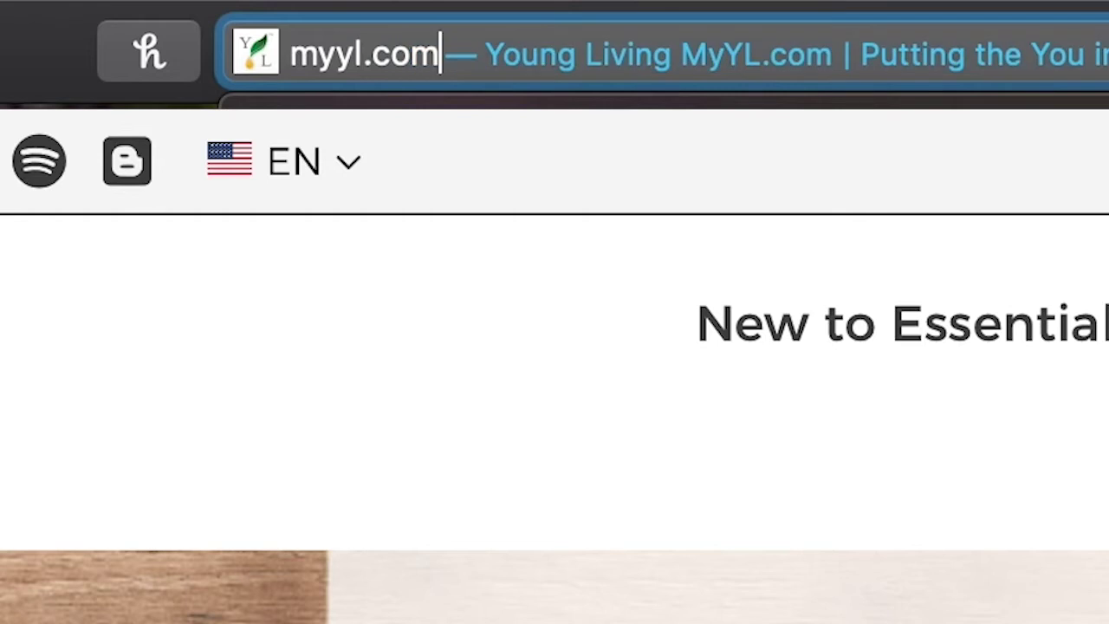
pyautogui.write('/sandra')
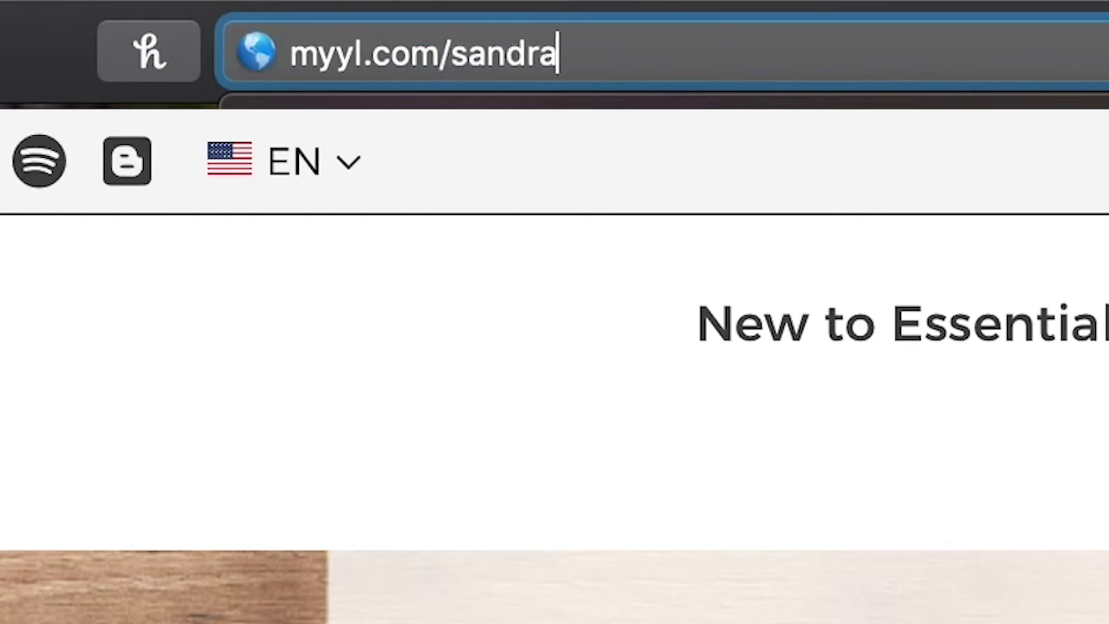
pyautogui.write('soils')
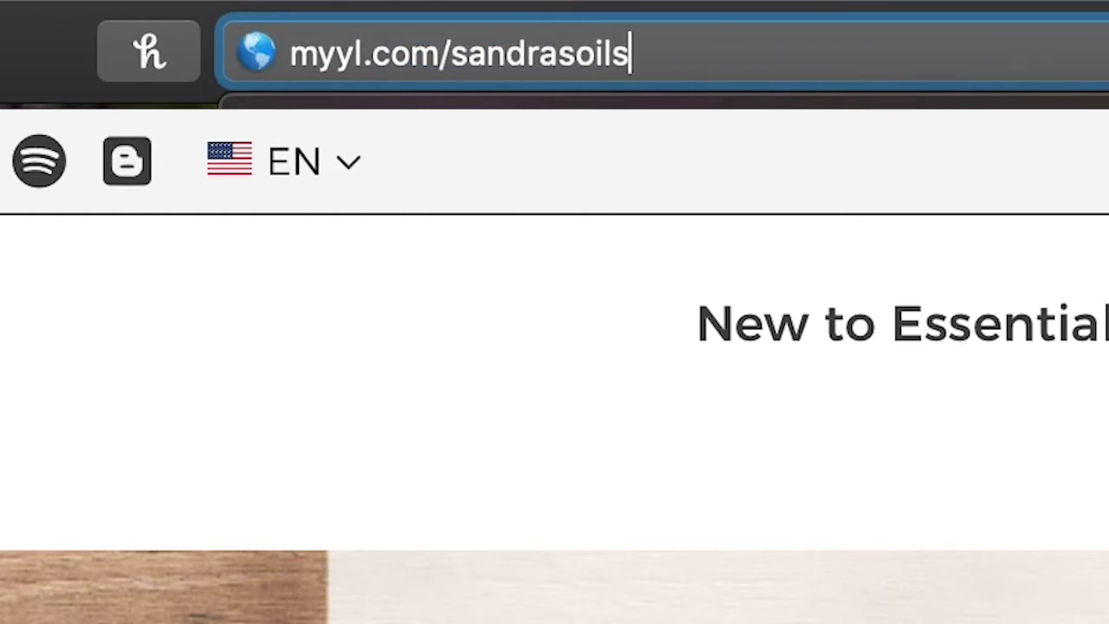
pyautogui.press('Return')
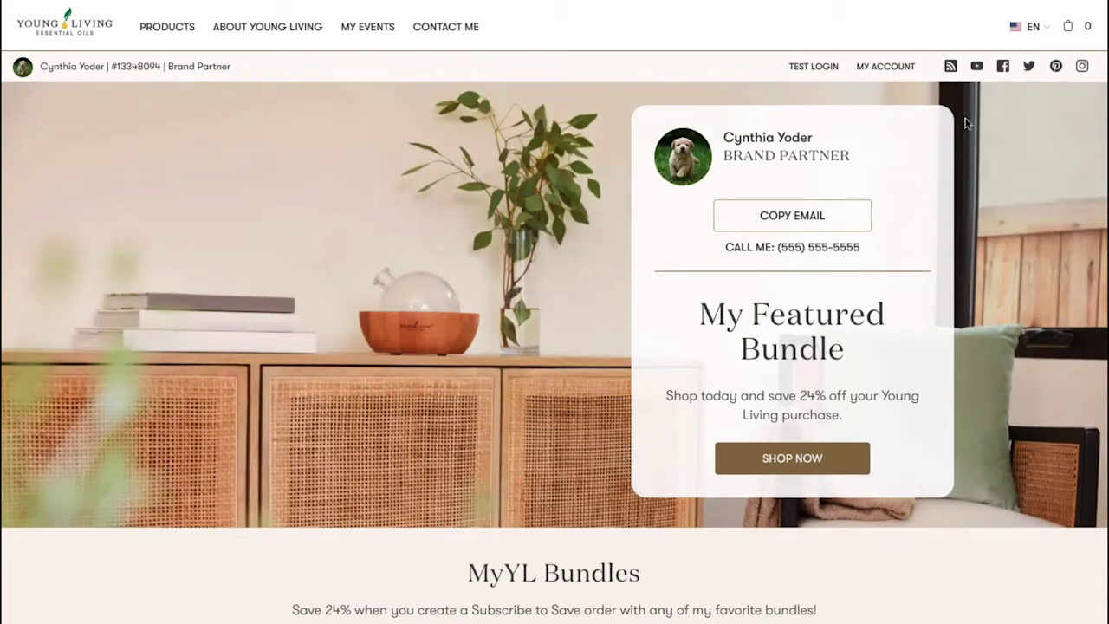
# Open the EN location, language and currency options and reach the Bundle Builder list of 14 bundles.
pyautogui.click(1031, 28)
pyautogui.scroll(-1, 1040, 189)
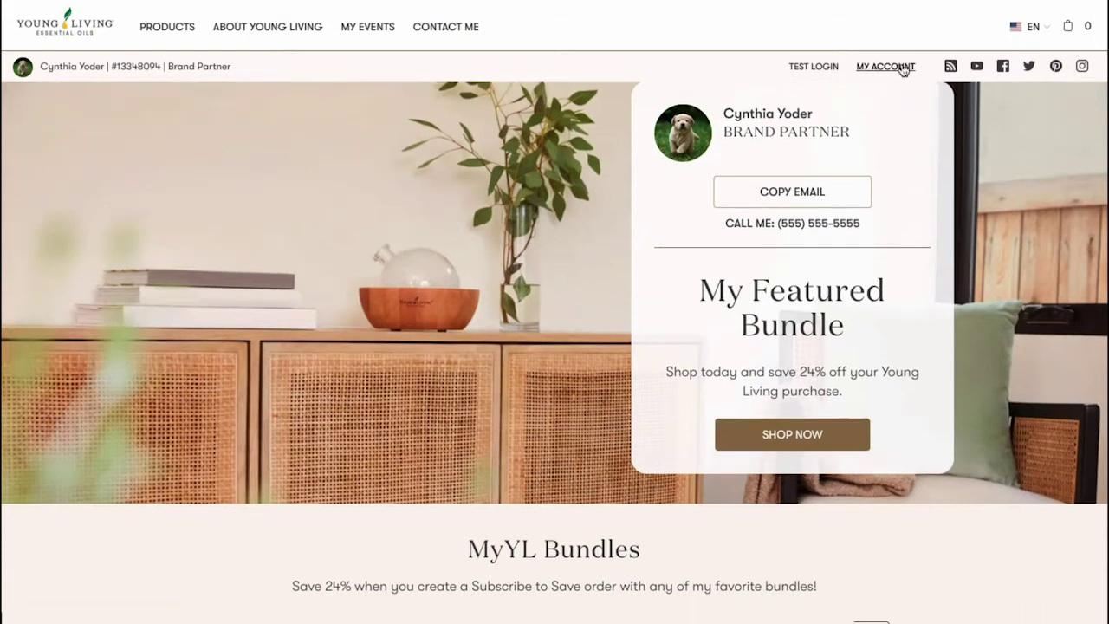
pyautogui.scroll(-1, 986, 206)
pyautogui.scroll(1, 987, 207)
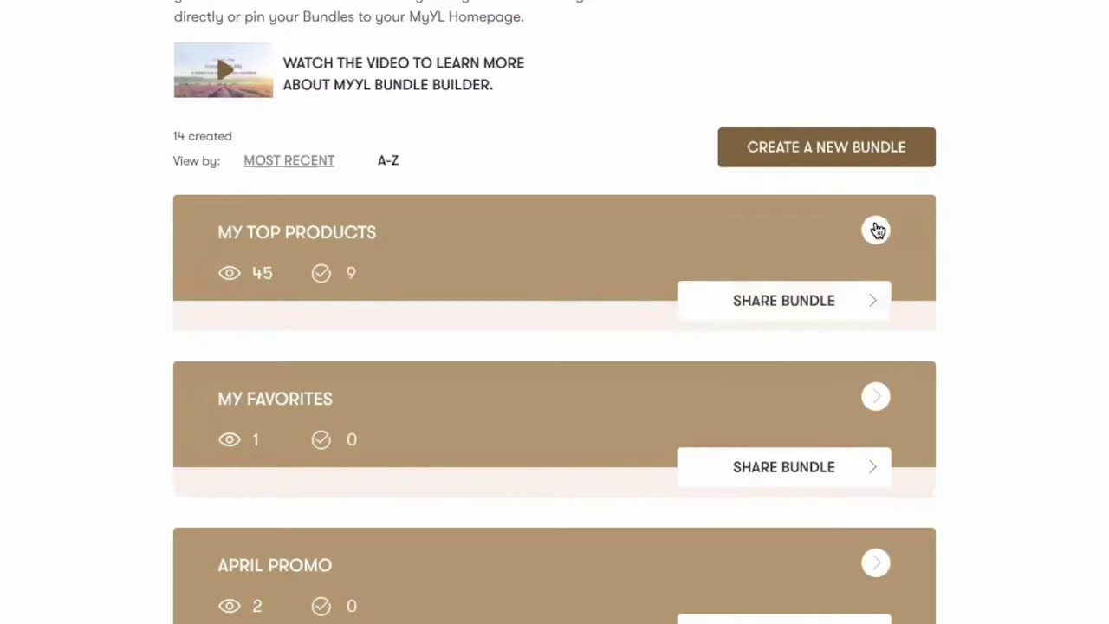
# Edit the My Top Products bundle and set its Bundle Homepage Location to Featured Bundle.
pyautogui.click(875, 230)
pyautogui.scroll(-2, 877, 230)
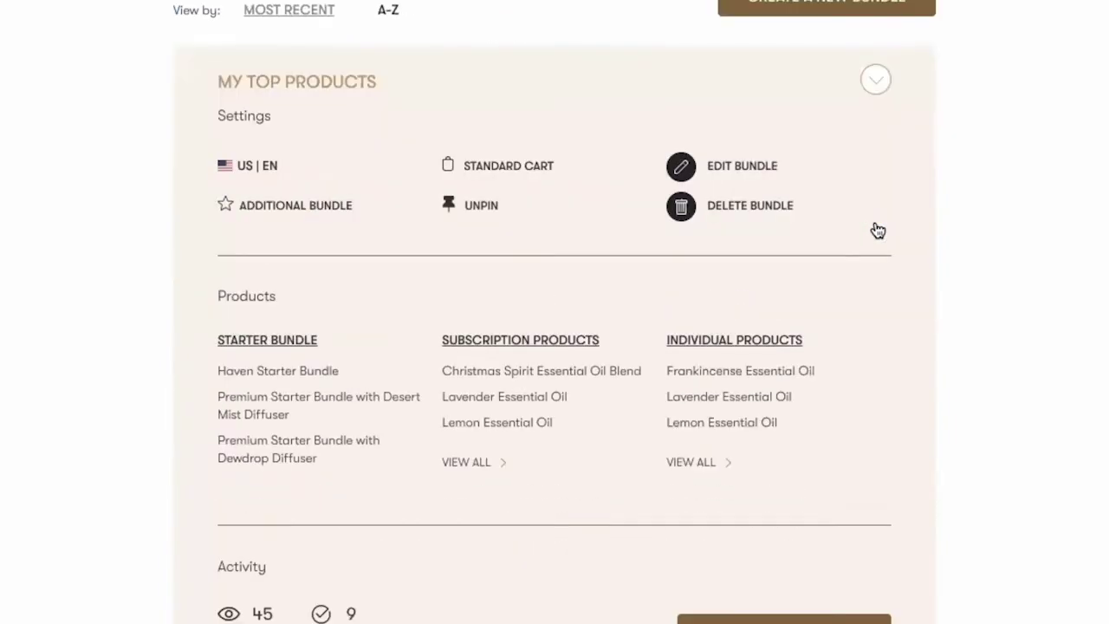
pyautogui.scroll(-1, 511, 241)
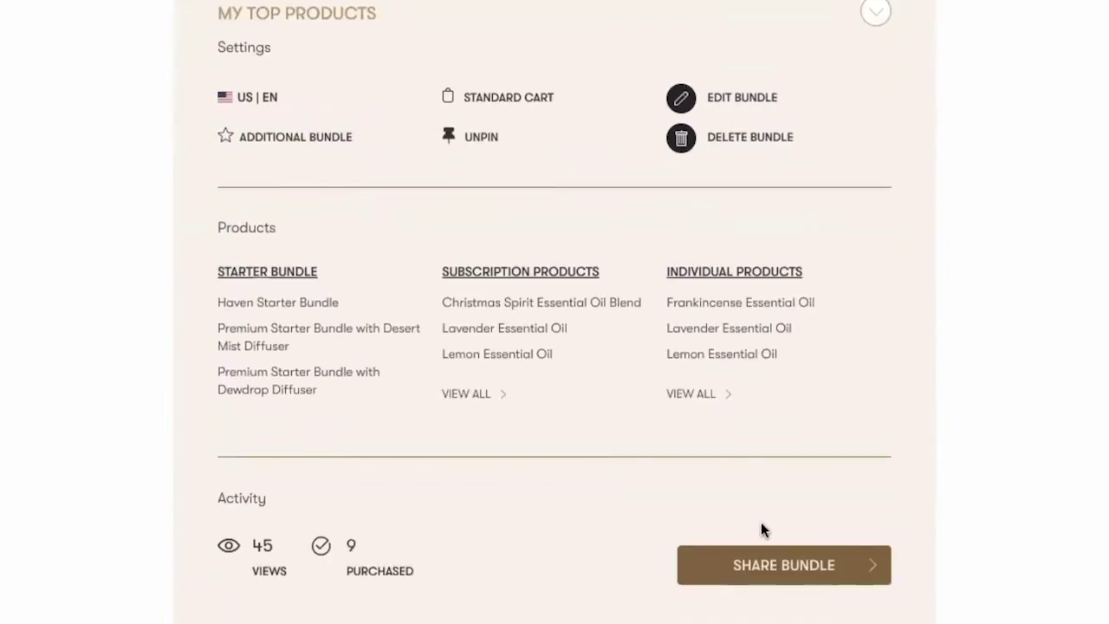
pyautogui.click(742, 98)
pyautogui.scroll(-3, 371, 296)
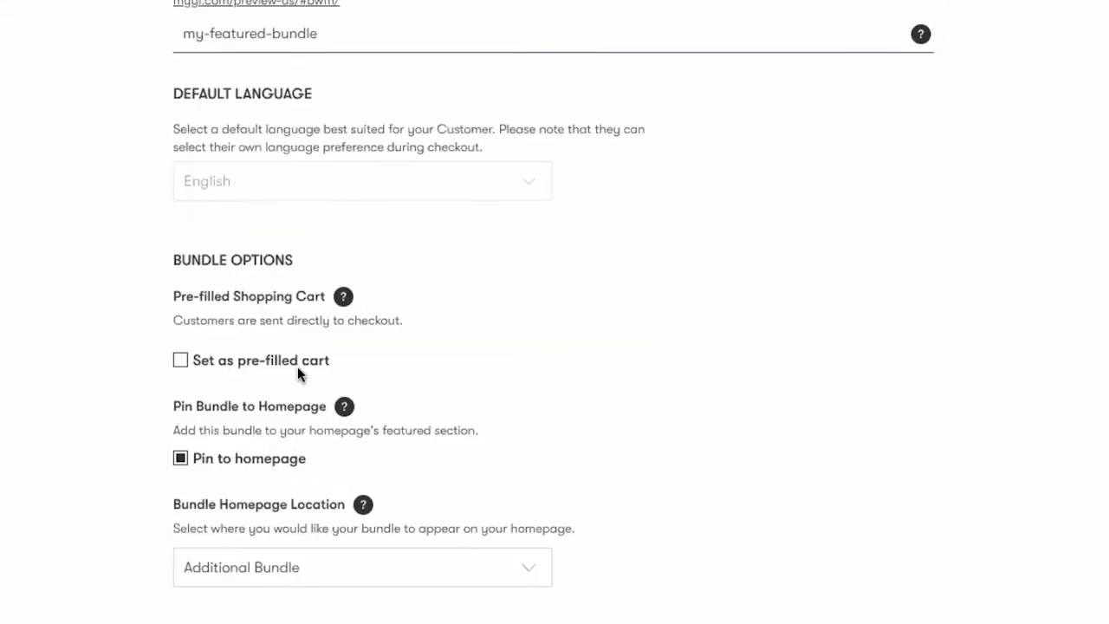
pyautogui.scroll(-2, 298, 373)
pyautogui.click(297, 401)
pyautogui.click(302, 429)
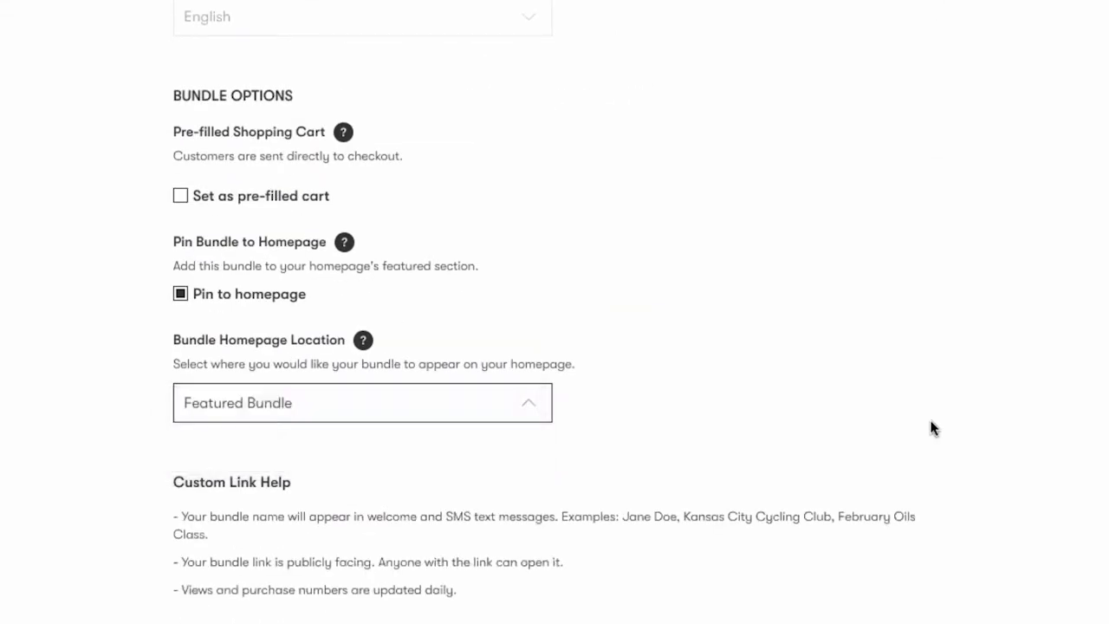
# Save the bundle, copy its share link and dismiss the bundle-ready confirmation.
pyautogui.scroll(-1, 867, 555)
pyautogui.click(866, 572)
pyautogui.click(754, 459)
pyautogui.click(334, 462)
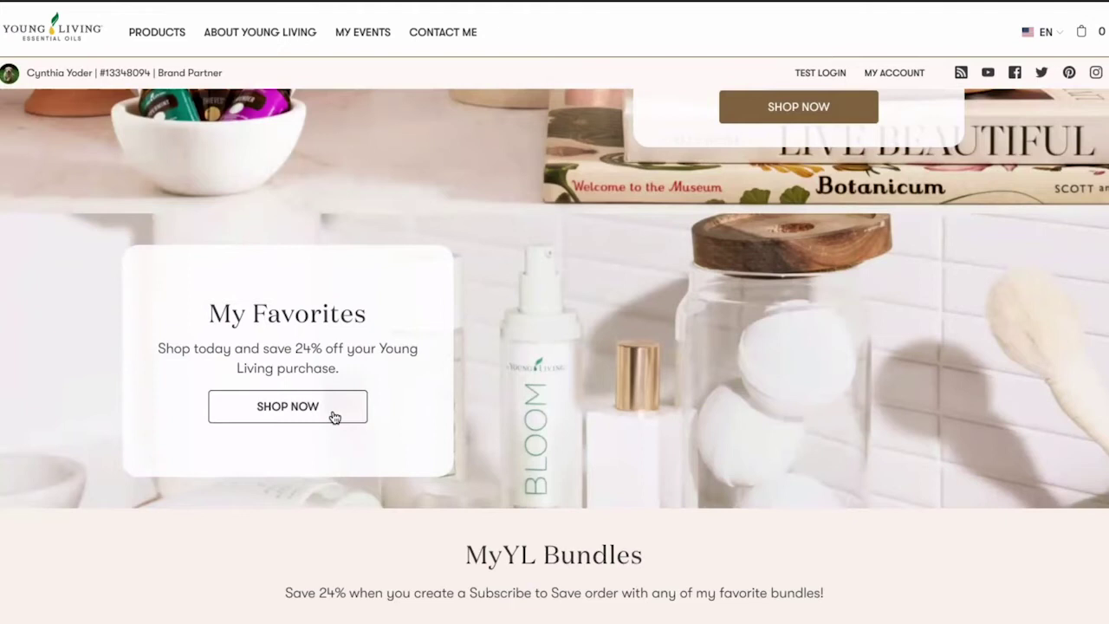
# In the My Favorites bundle, select Purification, Frankincense and Thieves Foaming Hand Soap Refill.
pyautogui.click(339, 414)
pyautogui.scroll(-2, 790, 215)
pyautogui.scroll(-3, 789, 216)
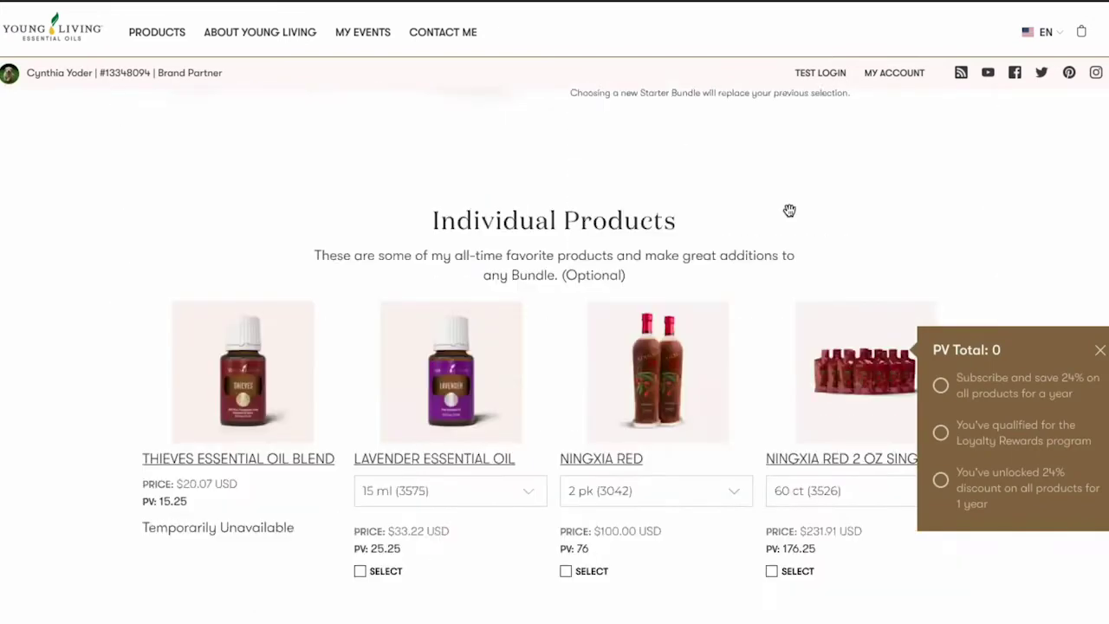
pyautogui.scroll(-5, 790, 215)
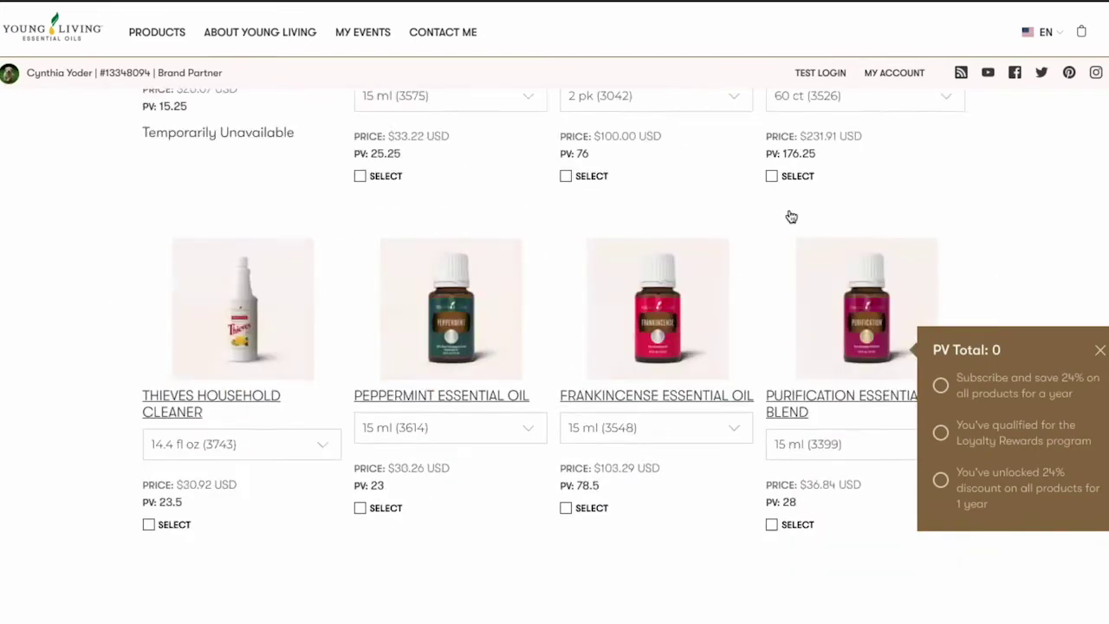
pyautogui.click(772, 398)
pyautogui.click(566, 380)
pyautogui.scroll(-2, 569, 420)
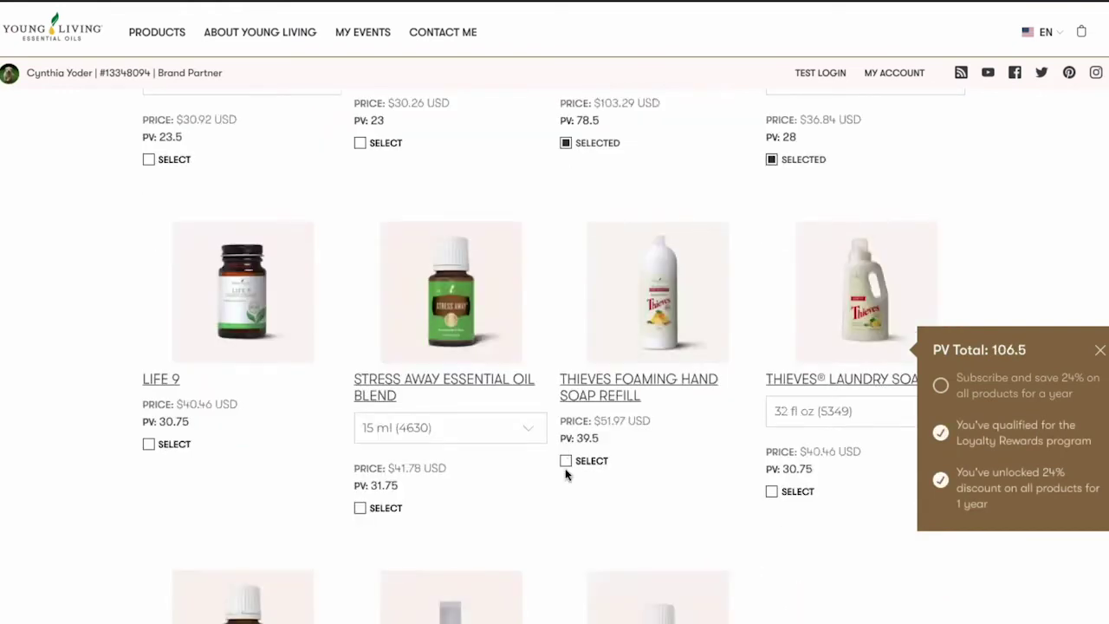
pyautogui.click(566, 461)
# Page through the My Favorite Collection, Healthy Products and Gym Bundle carousels on the homepage.
pyautogui.scroll(-3, 566, 469)
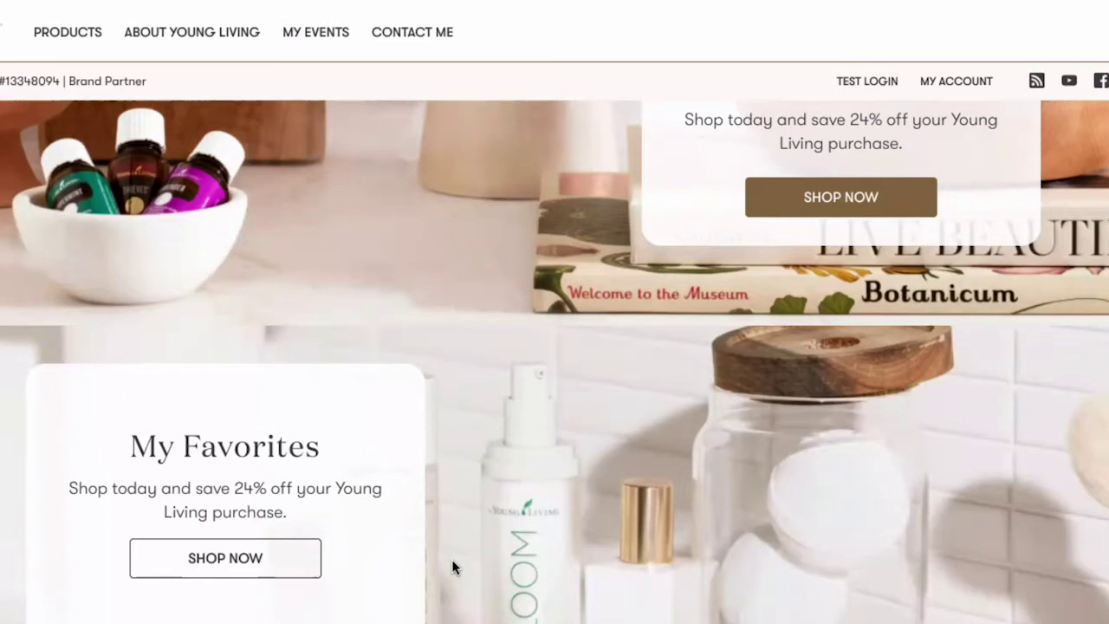
pyautogui.scroll(-6, 730, 536)
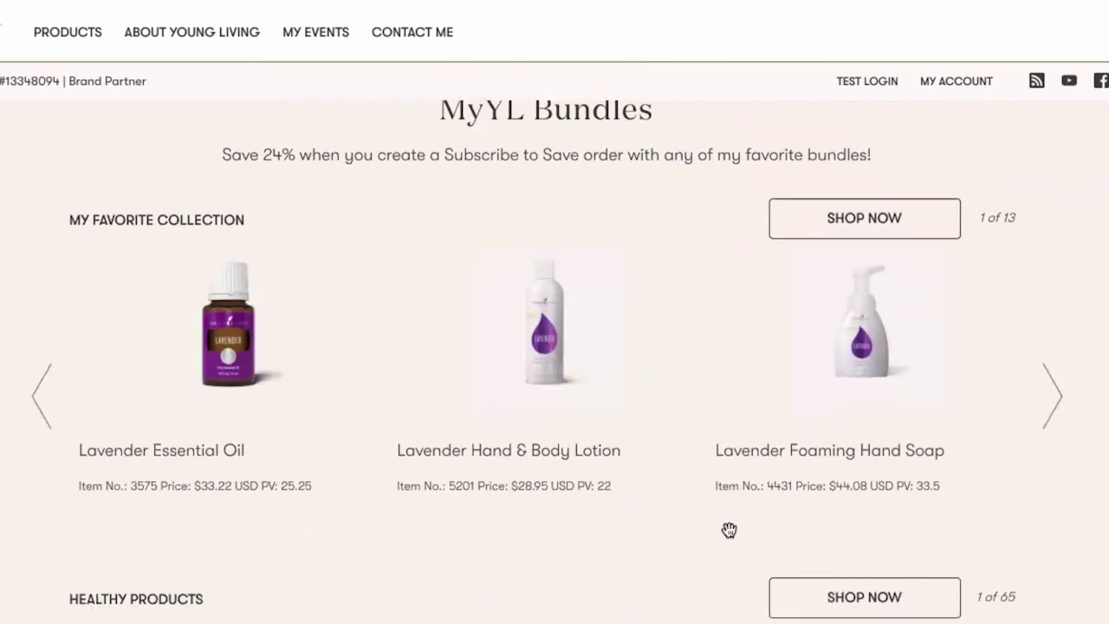
pyautogui.scroll(-1, 755, 523)
pyautogui.click(1046, 336)
pyautogui.click(1048, 337)
pyautogui.scroll(-4, 1050, 338)
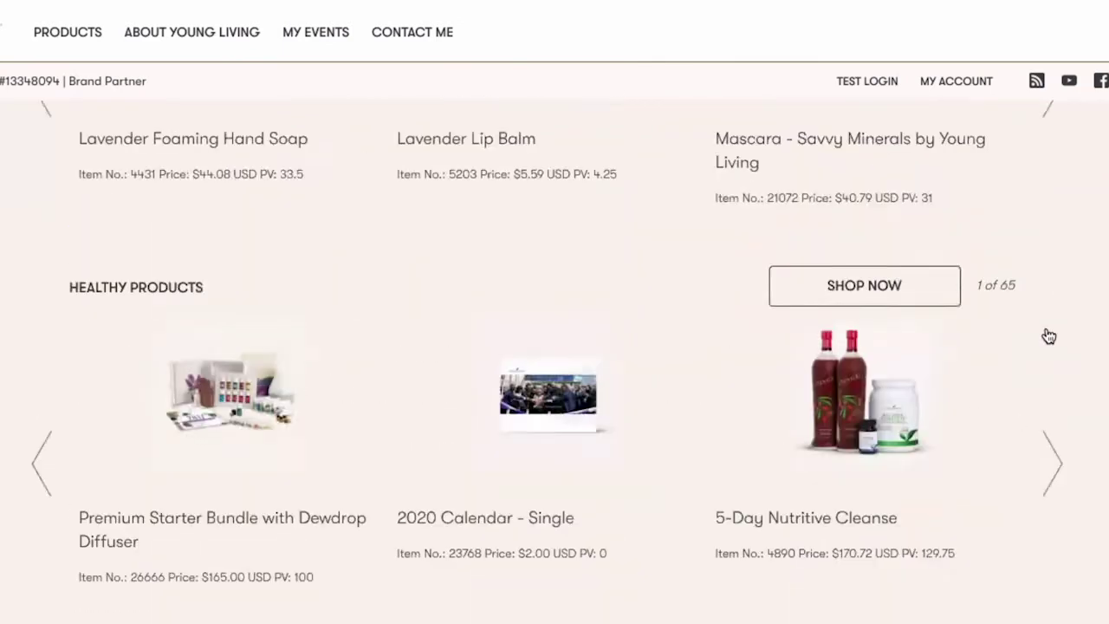
pyautogui.click(1063, 346)
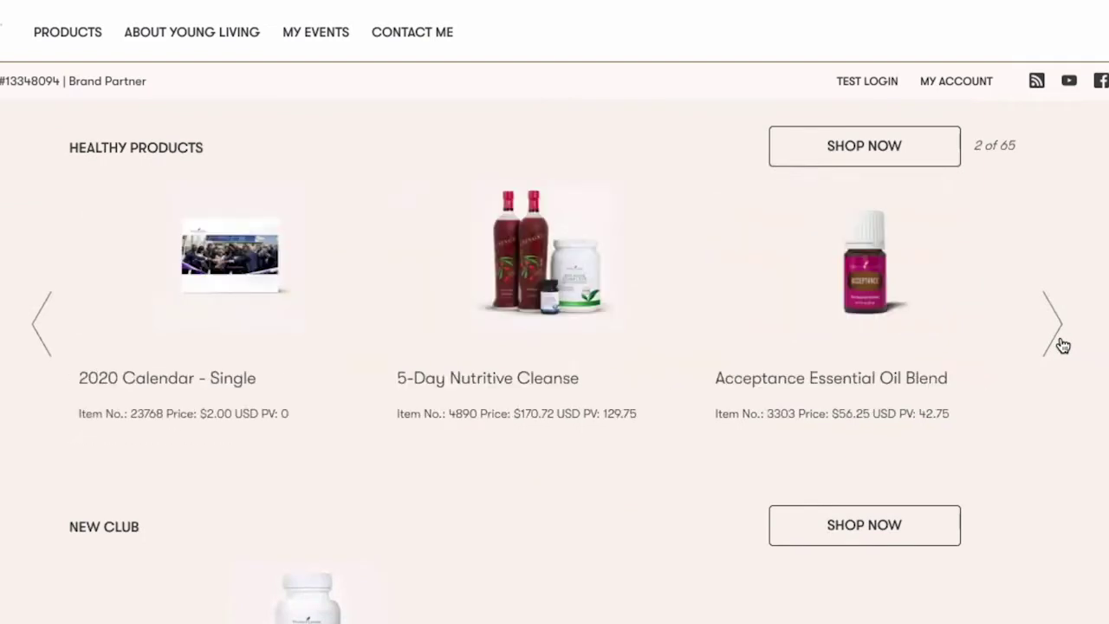
pyautogui.click(1062, 346)
pyautogui.scroll(-4, 1062, 344)
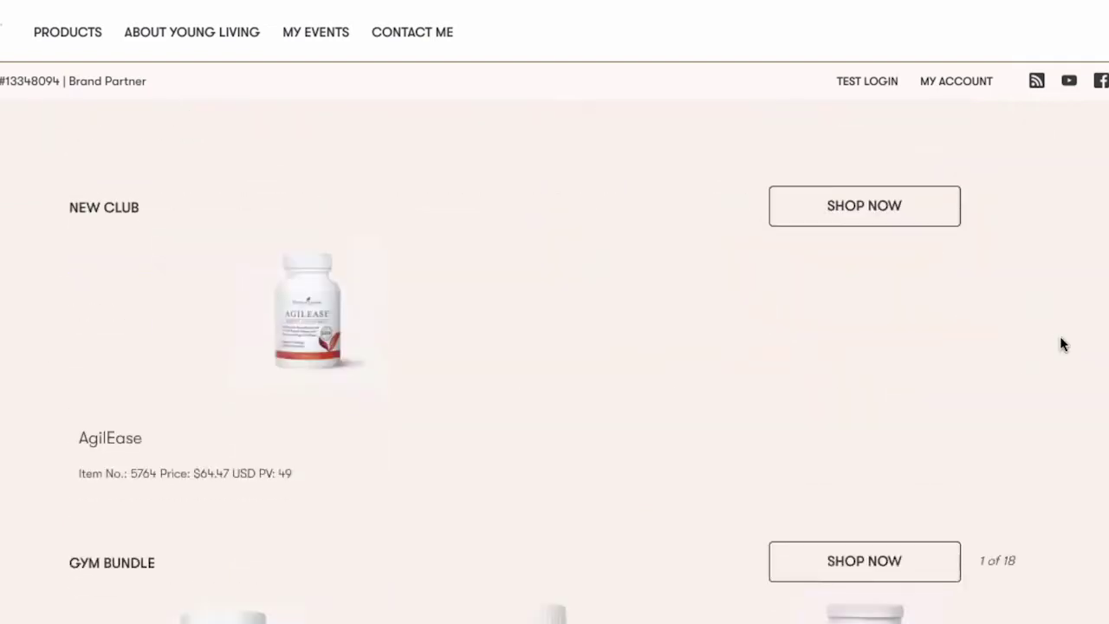
pyautogui.scroll(-3, 1061, 342)
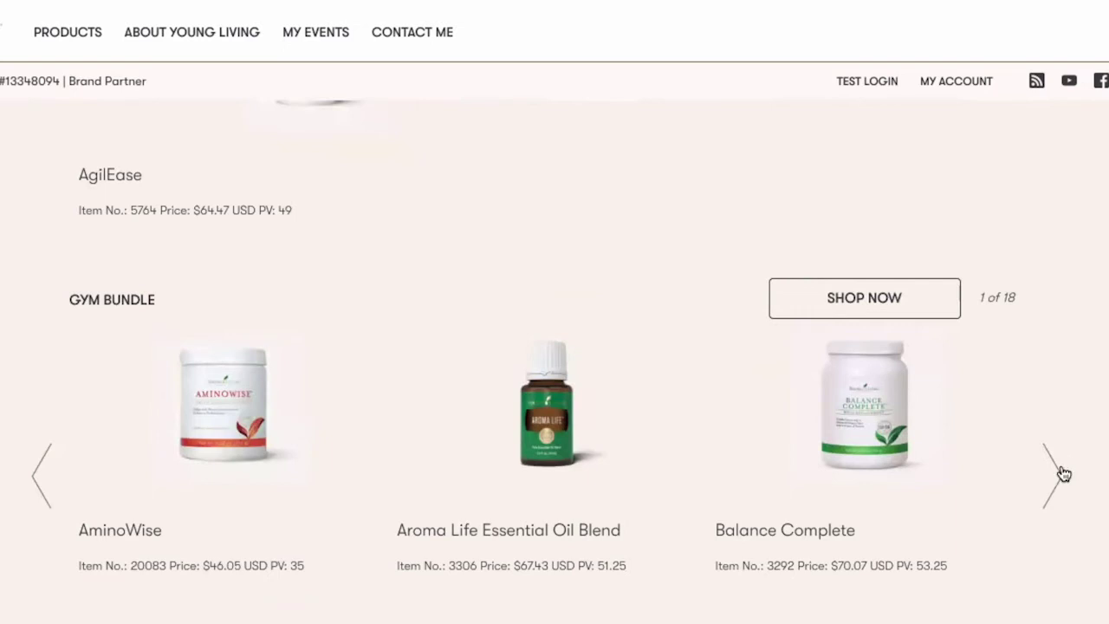
pyautogui.click(1064, 473)
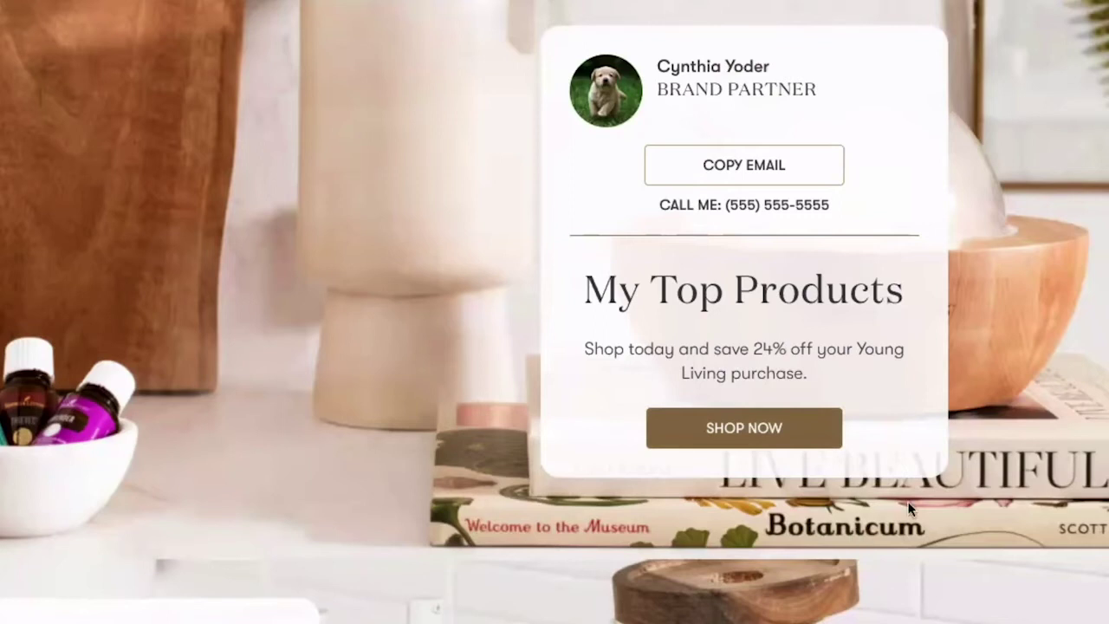
# In the My Top Products shop page, select Ningxia Red 2 oz singles and Thieves Laundry Soap.
pyautogui.click(771, 429)
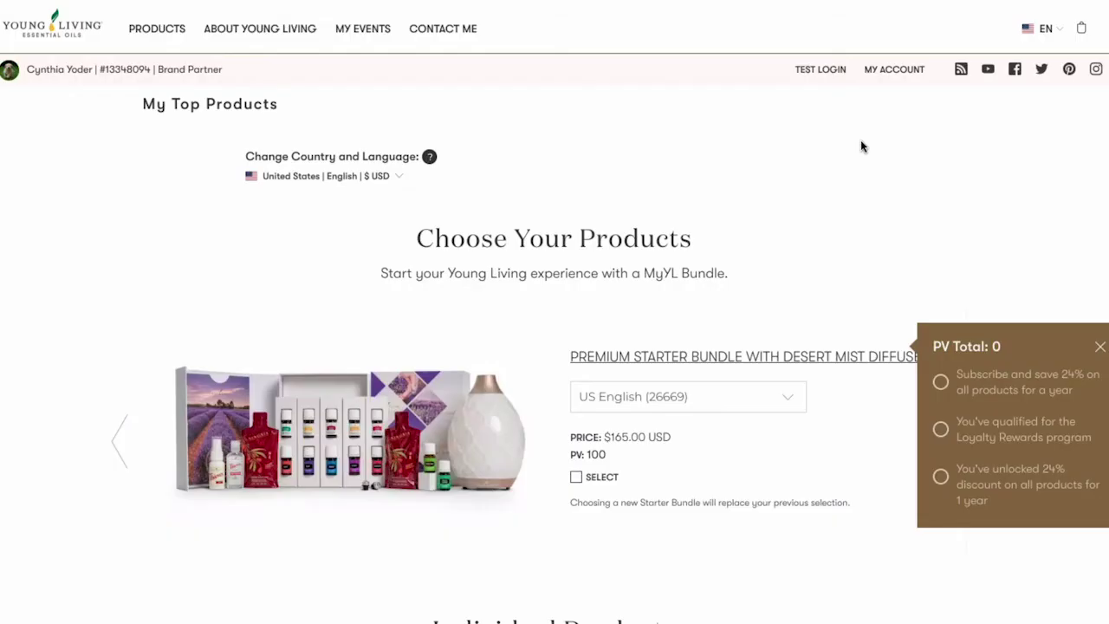
pyautogui.scroll(-3, 862, 146)
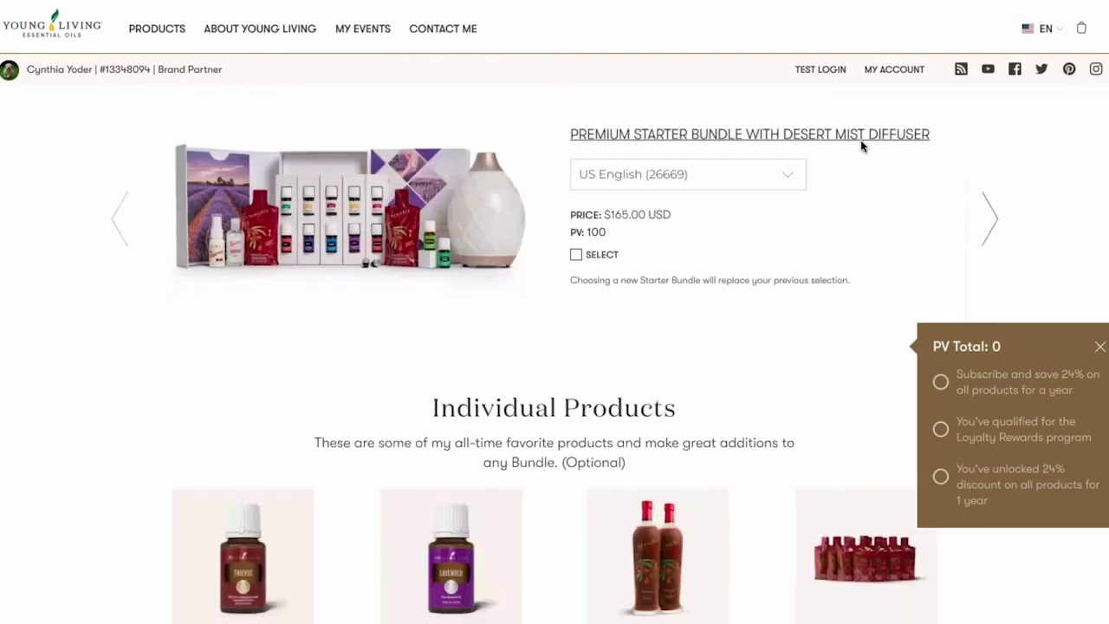
pyautogui.click(992, 227)
pyautogui.scroll(-4, 992, 229)
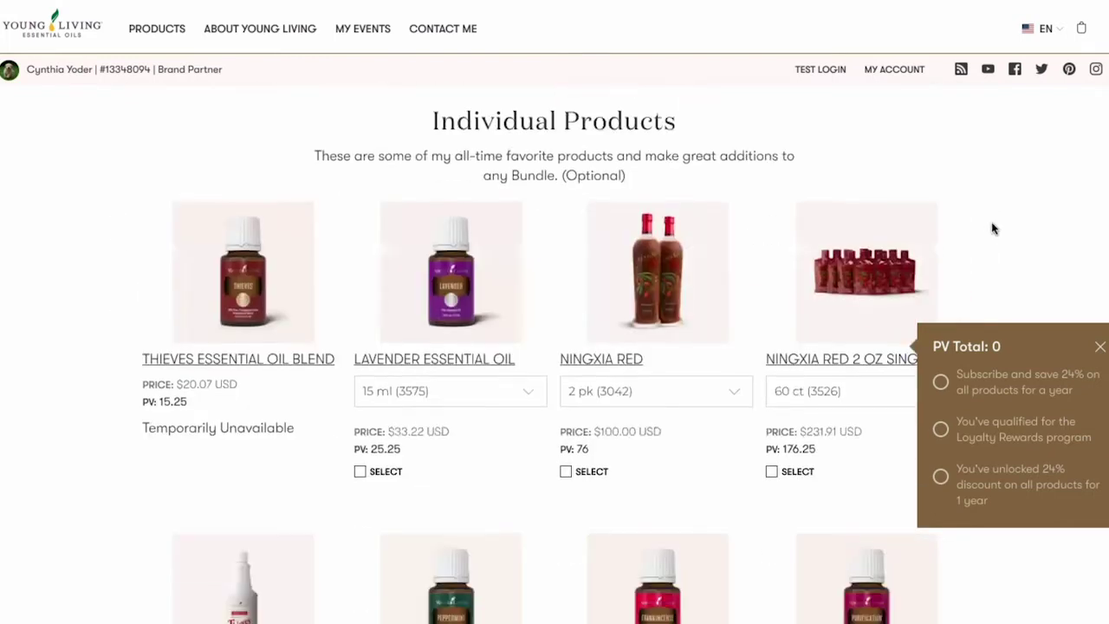
pyautogui.scroll(-2, 992, 228)
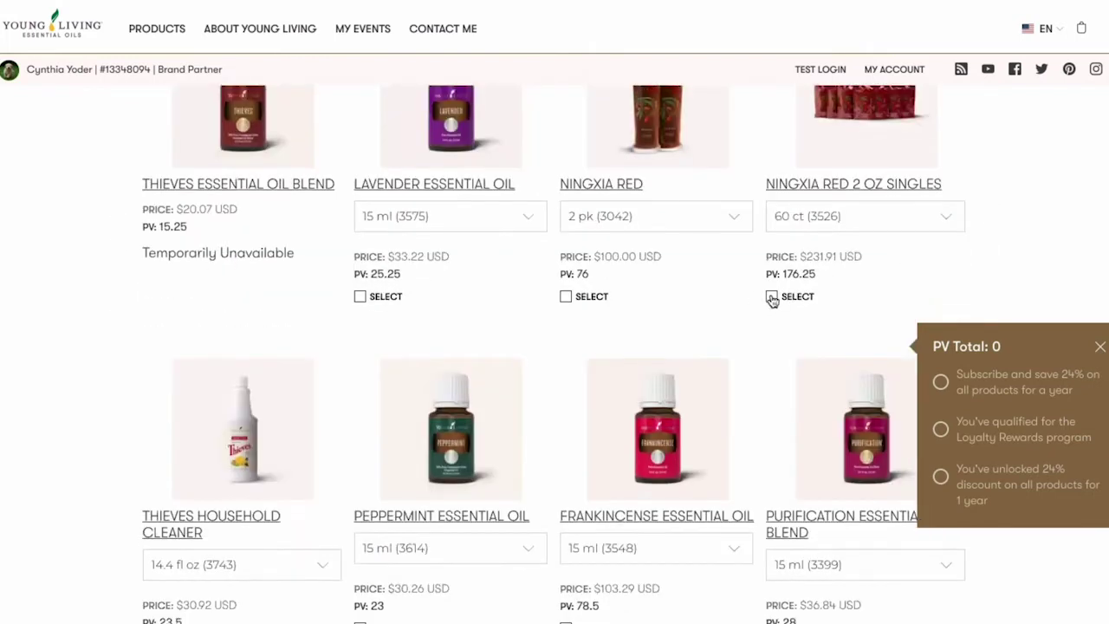
pyautogui.click(773, 297)
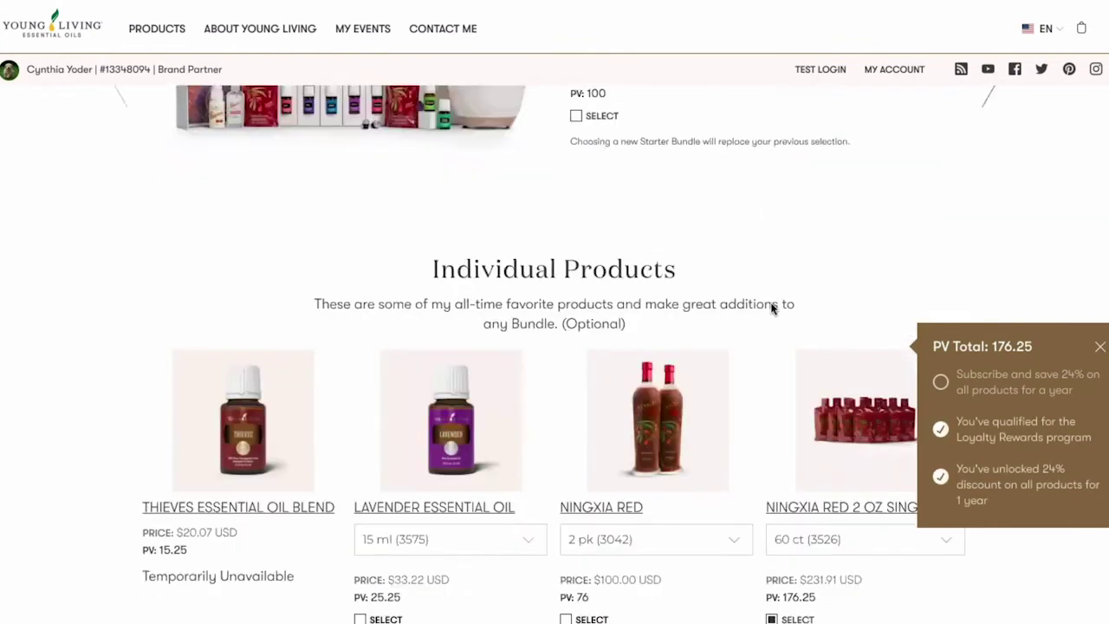
pyautogui.scroll(-12, 770, 311)
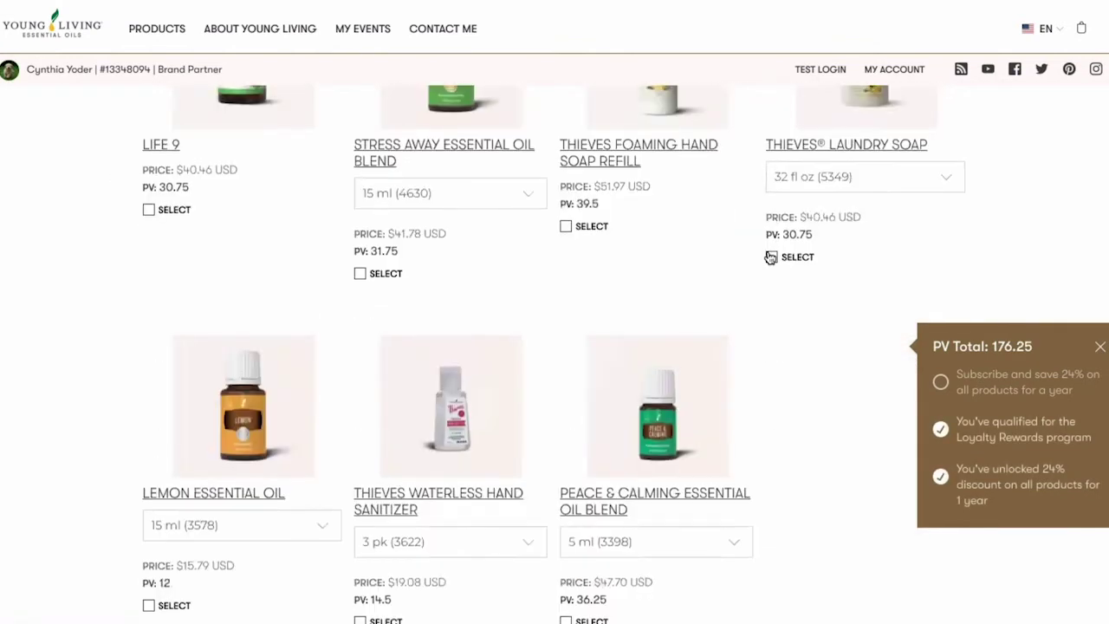
pyautogui.click(771, 258)
# Add Peppermint Essential Oil and Thieves Waterless Hand Sanitizer to the subscription.
pyautogui.scroll(-1, 611, 349)
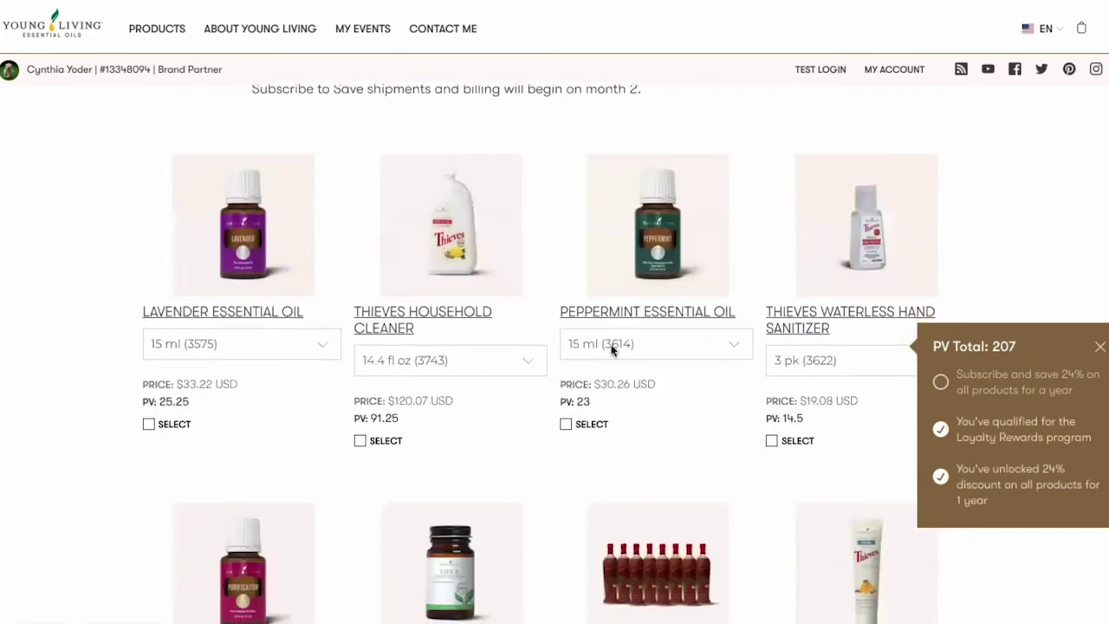
pyautogui.scroll(2, 615, 349)
pyautogui.scroll(-2, 598, 382)
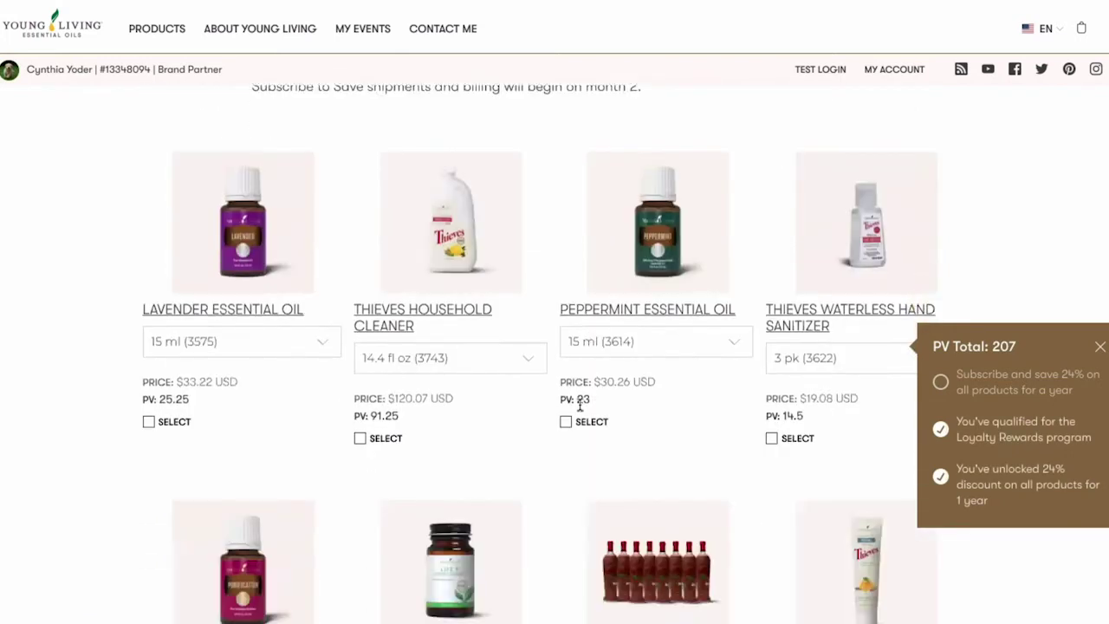
pyautogui.click(567, 422)
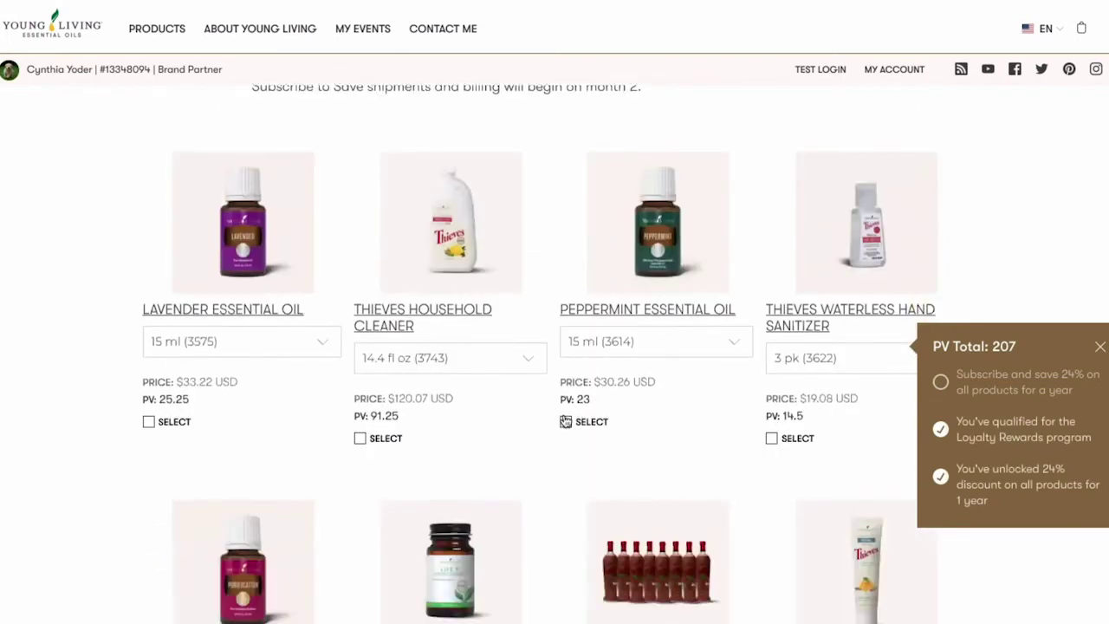
pyautogui.click(772, 439)
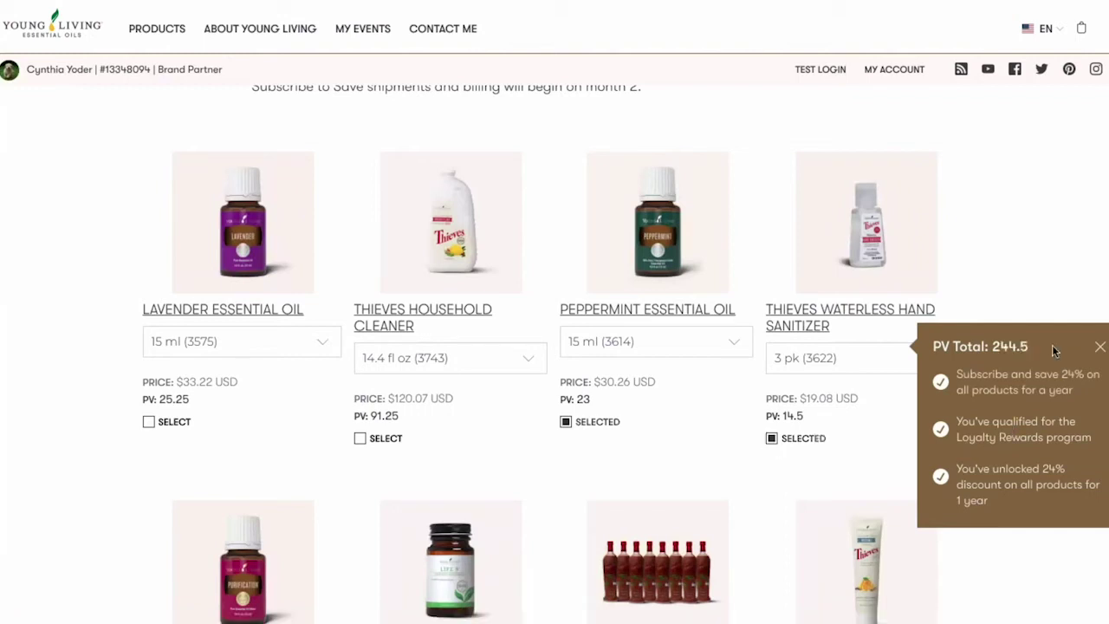
pyautogui.scroll(-4, 986, 453)
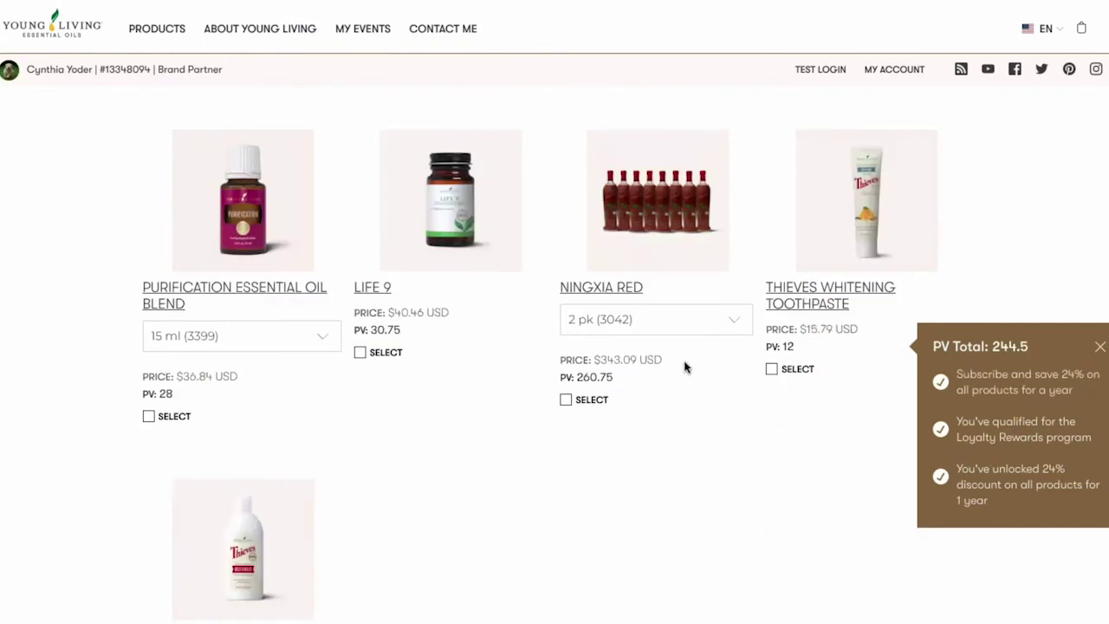
# Add the 2 pk - 750 ml Ningxia Red and choose the Premium Starter Bundle with Dewdrop Diffuser.
pyautogui.click(635, 317)
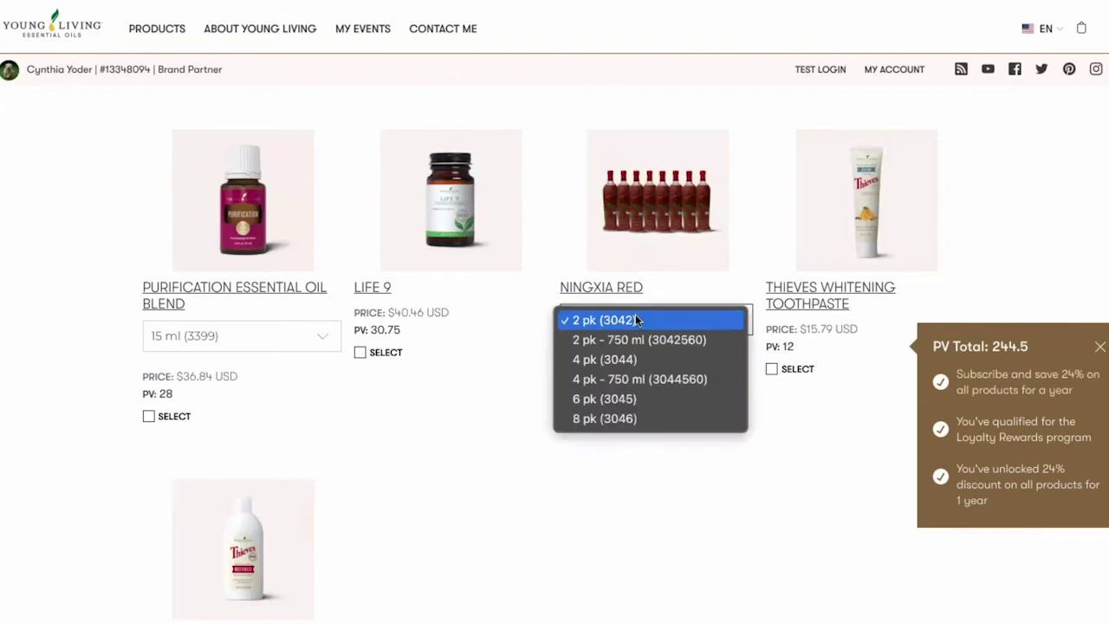
pyautogui.click(627, 343)
pyautogui.click(566, 400)
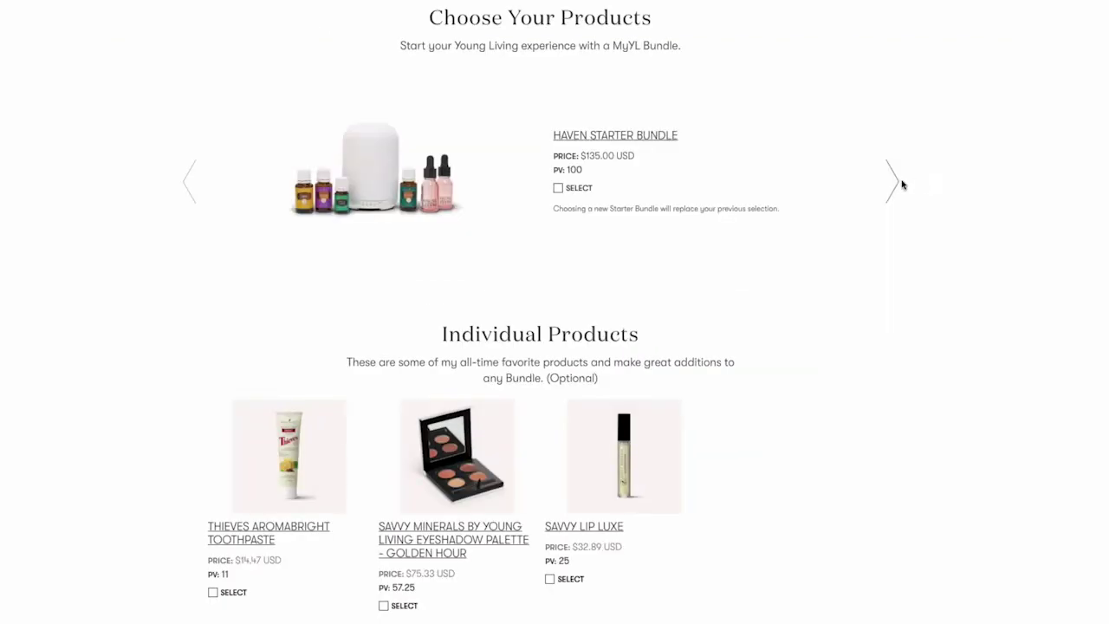
pyautogui.click(892, 182)
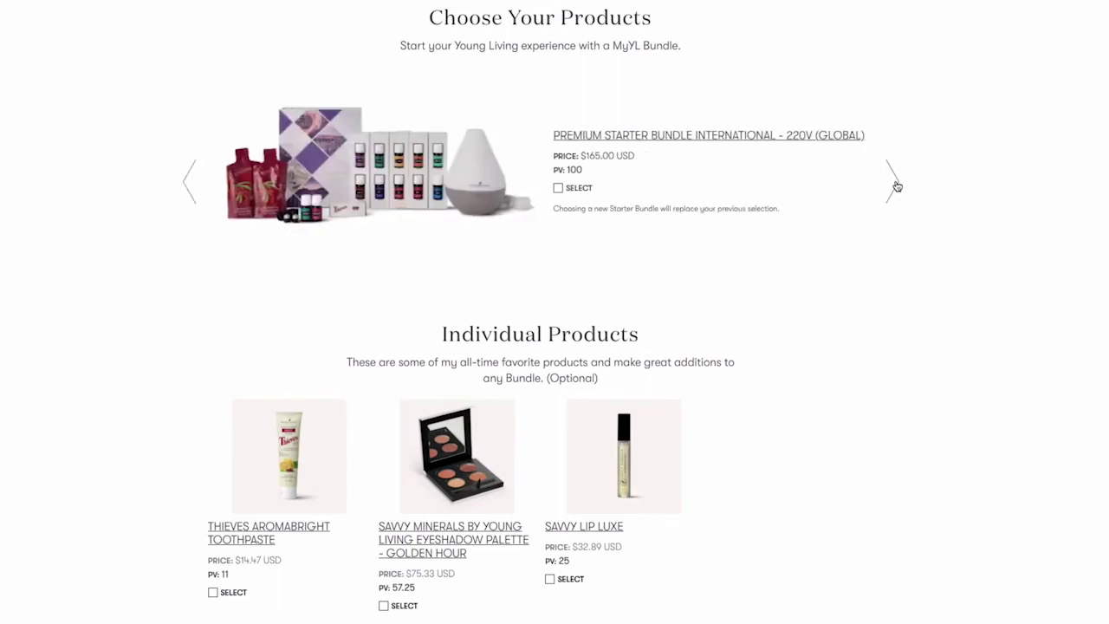
pyautogui.click(895, 184)
pyautogui.click(895, 184)
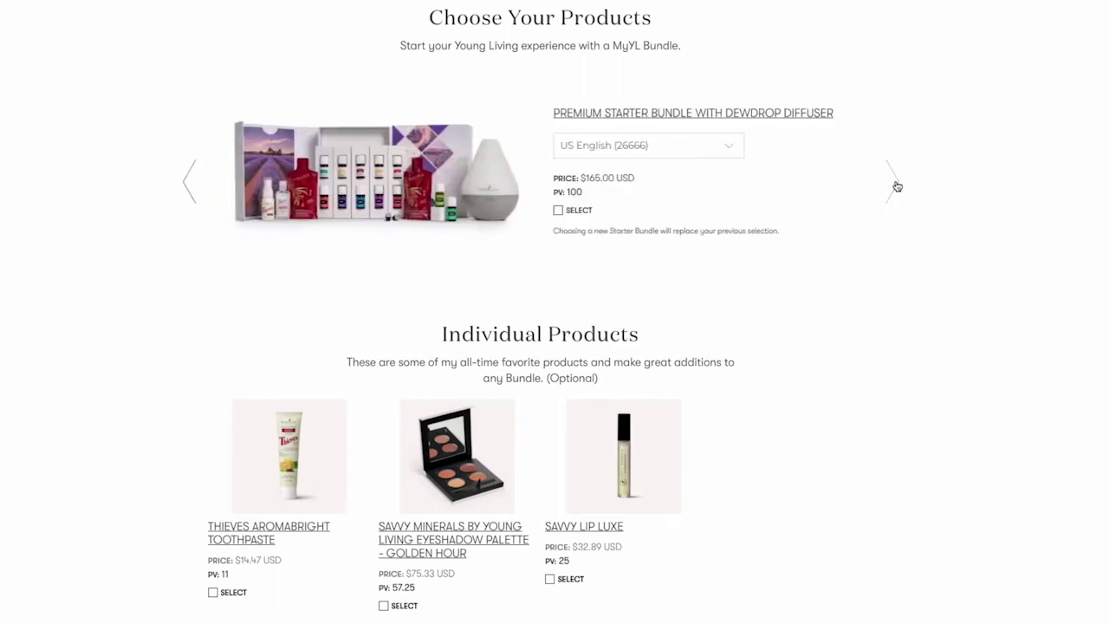
pyautogui.click(560, 212)
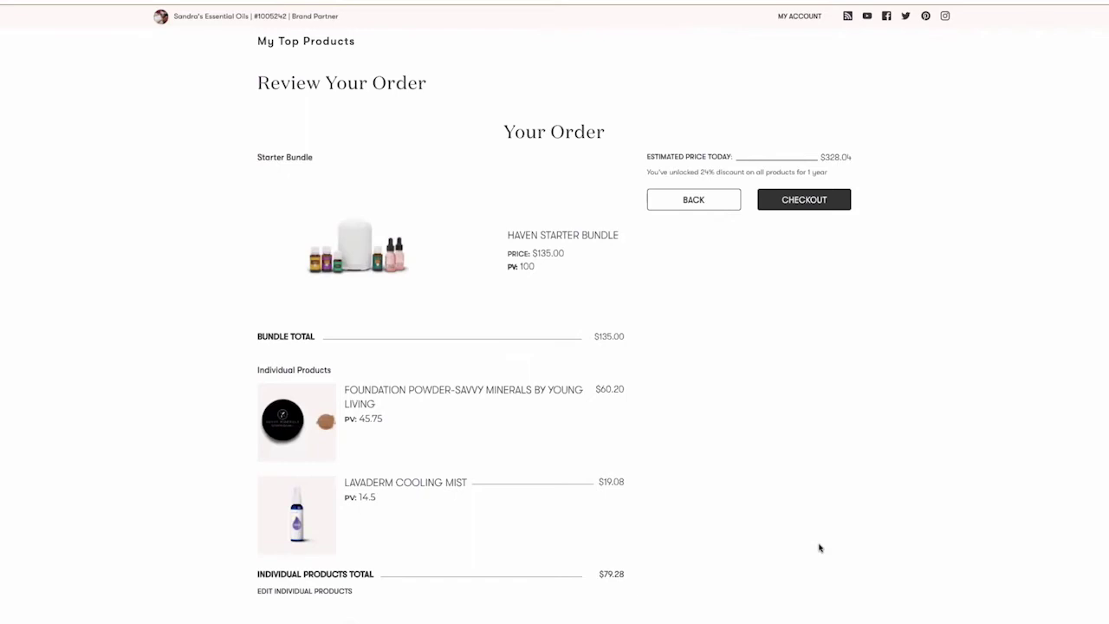
# Go to checkout and sign in as an existing member with the account username and password.
pyautogui.click(837, 202)
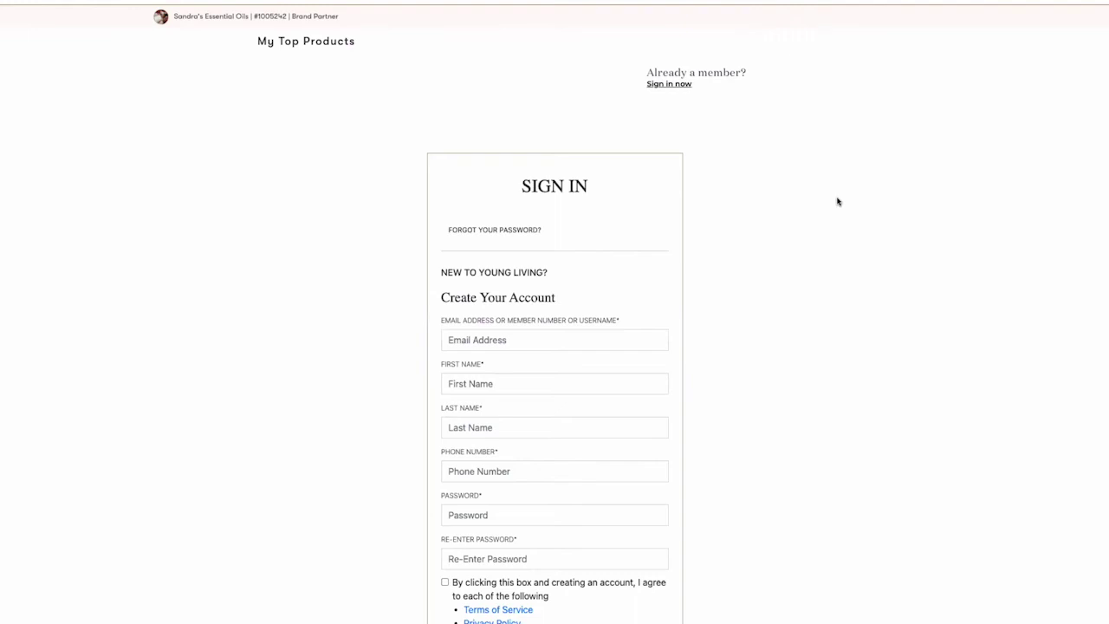
pyautogui.click(677, 86)
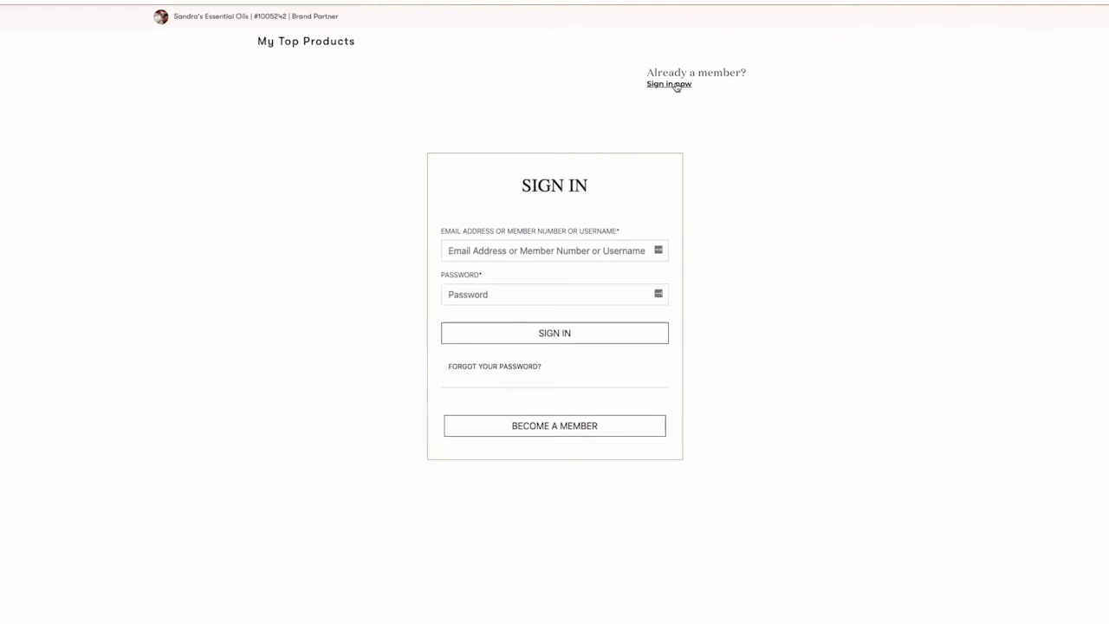
pyautogui.click(522, 251)
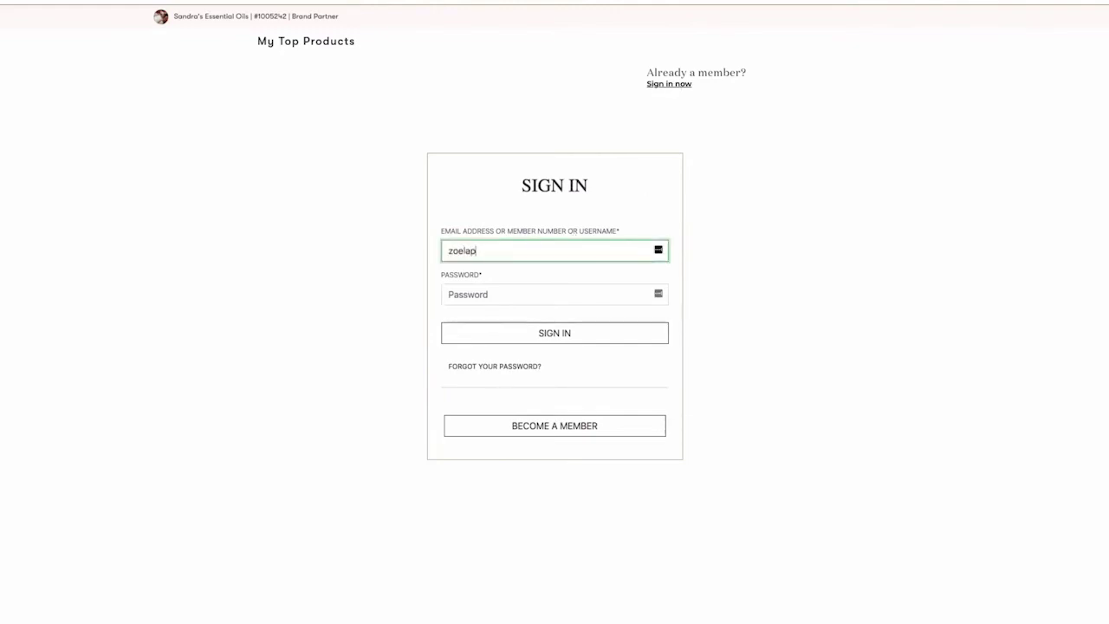
pyautogui.click(520, 295)
pyautogui.write('•••')
pyautogui.click(608, 338)
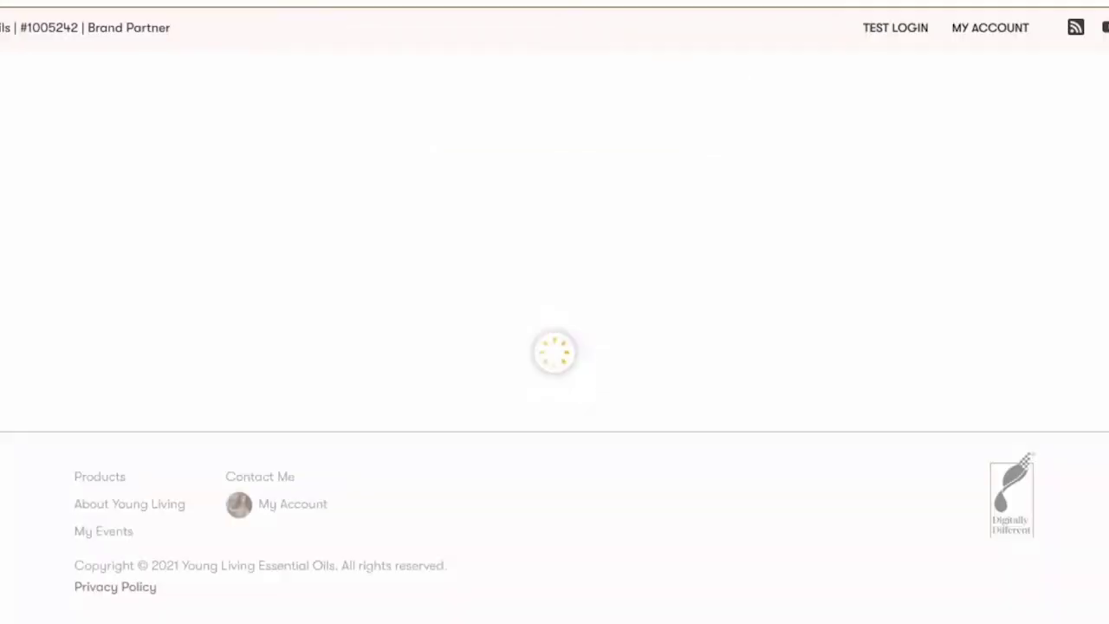
# Browse the bundle collections, advancing Holiday Gift, then check out the $375.66 My Favorite Products order.
pyautogui.scroll(-8, 1033, 425)
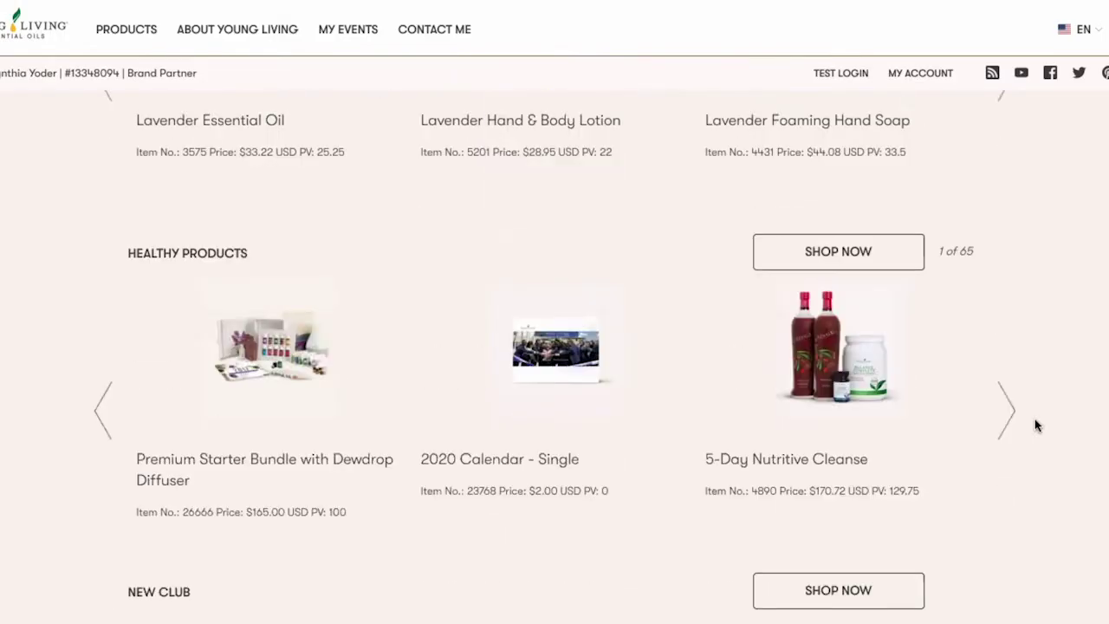
pyautogui.scroll(-5, 1035, 424)
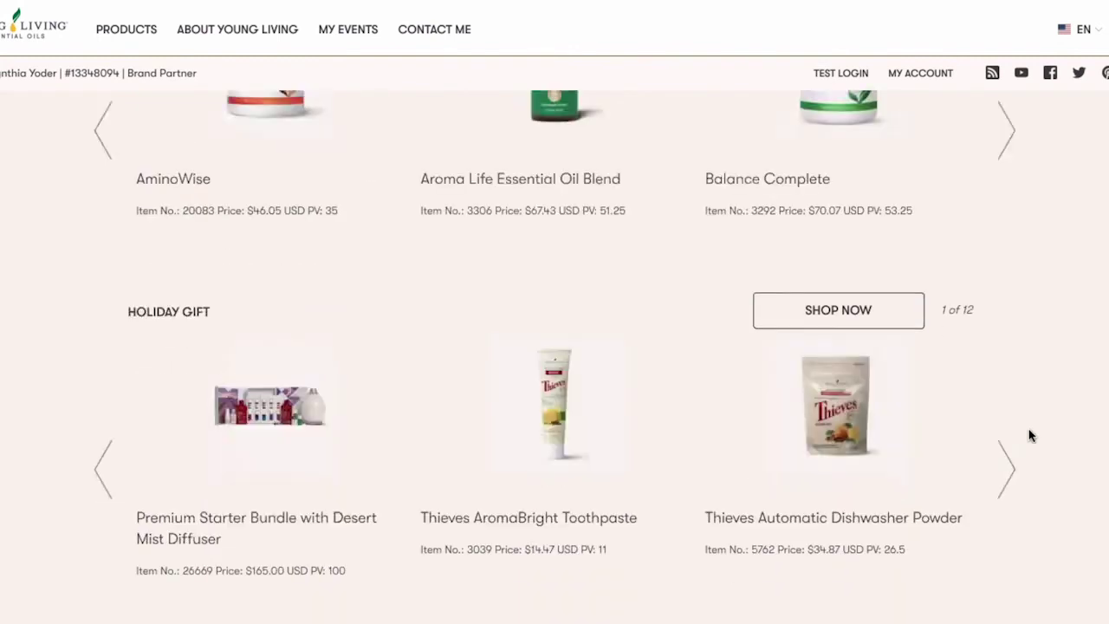
pyautogui.scroll(-1, 800, 454)
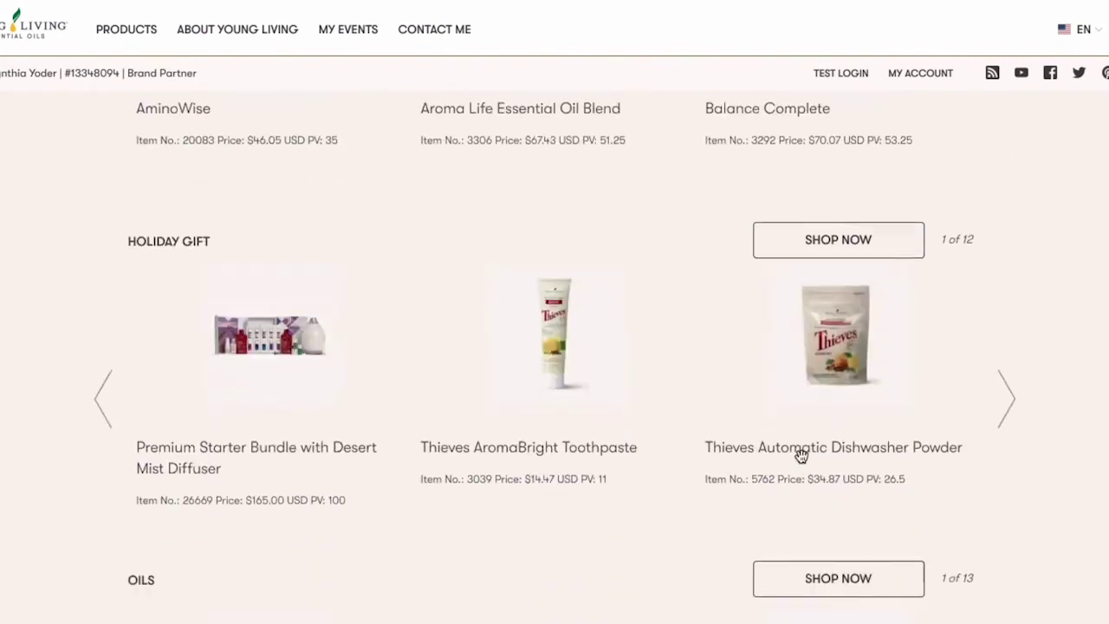
pyautogui.click(1015, 374)
pyautogui.click(1015, 372)
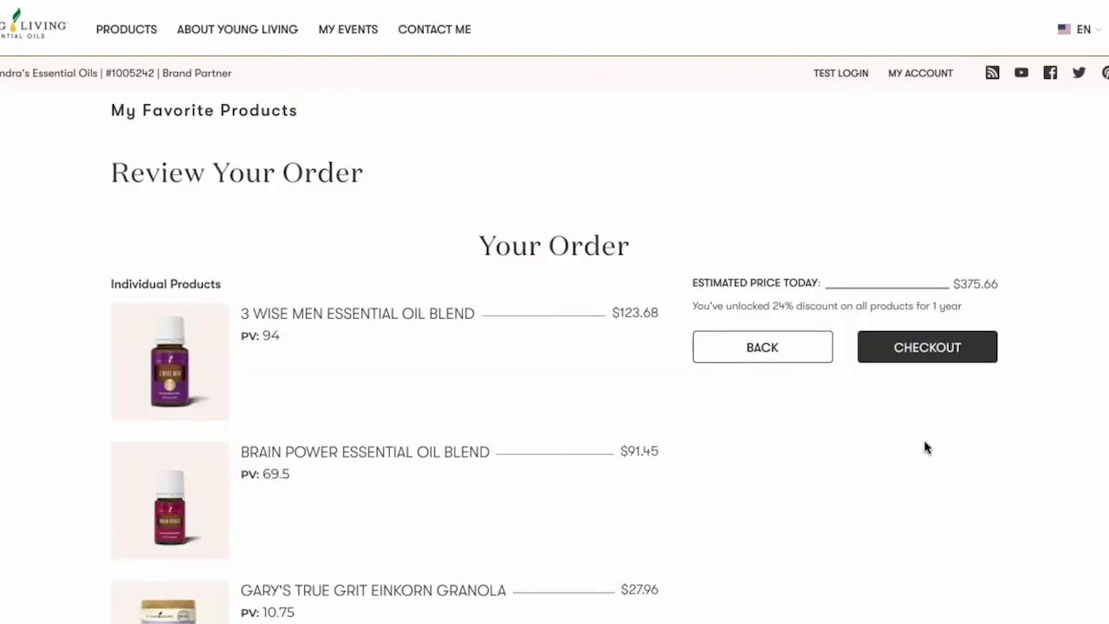
pyautogui.scroll(-2, 926, 447)
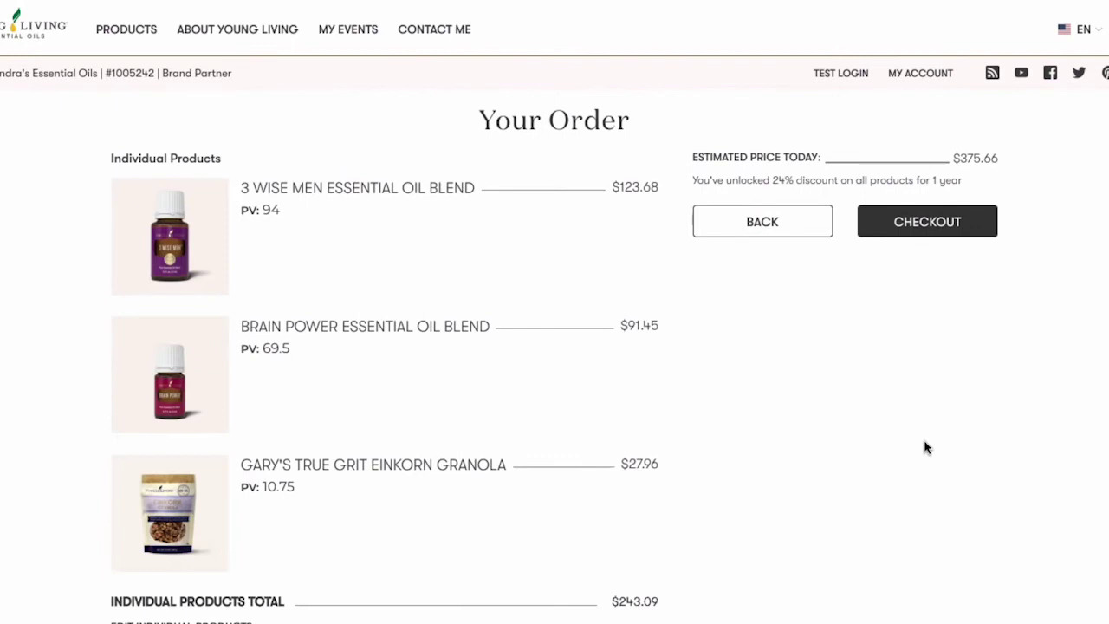
pyautogui.scroll(-7, 926, 447)
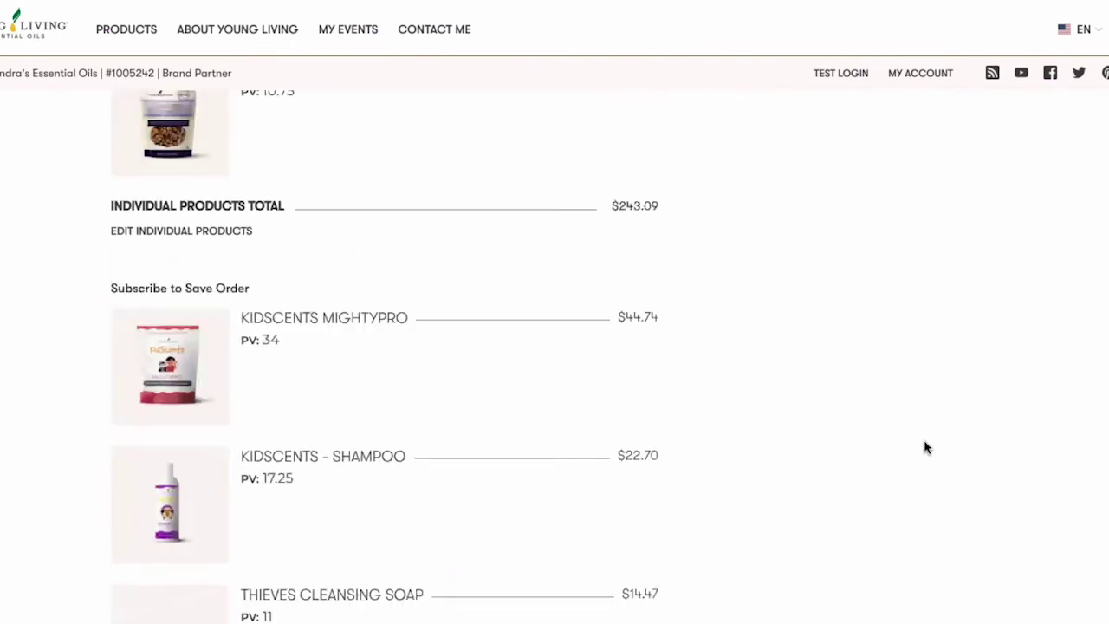
pyautogui.scroll(-3, 926, 447)
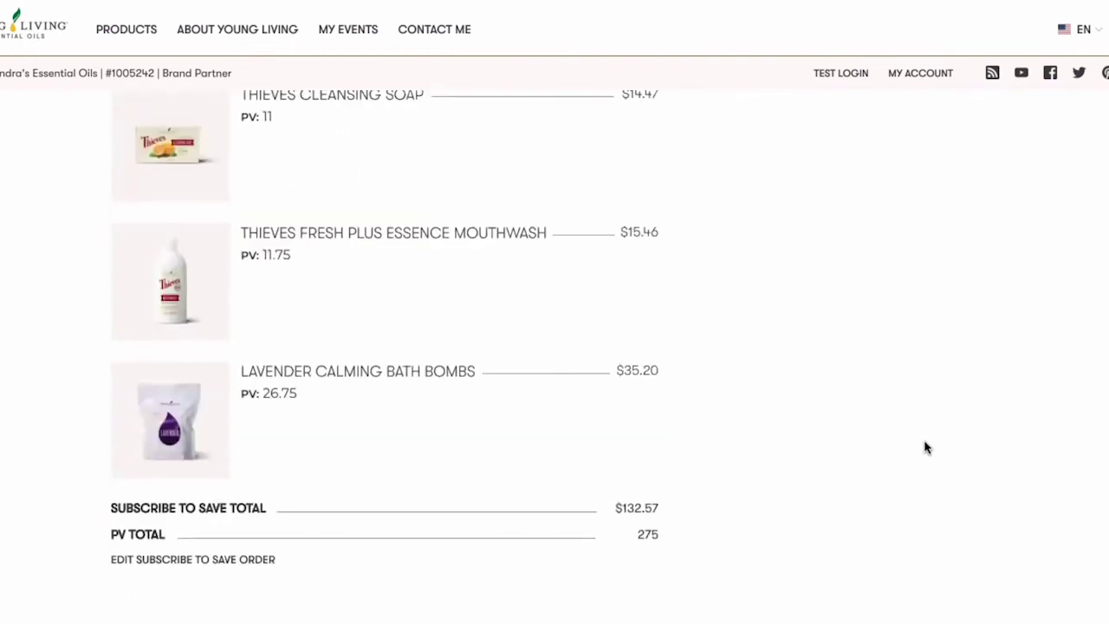
pyautogui.scroll(-2, 925, 447)
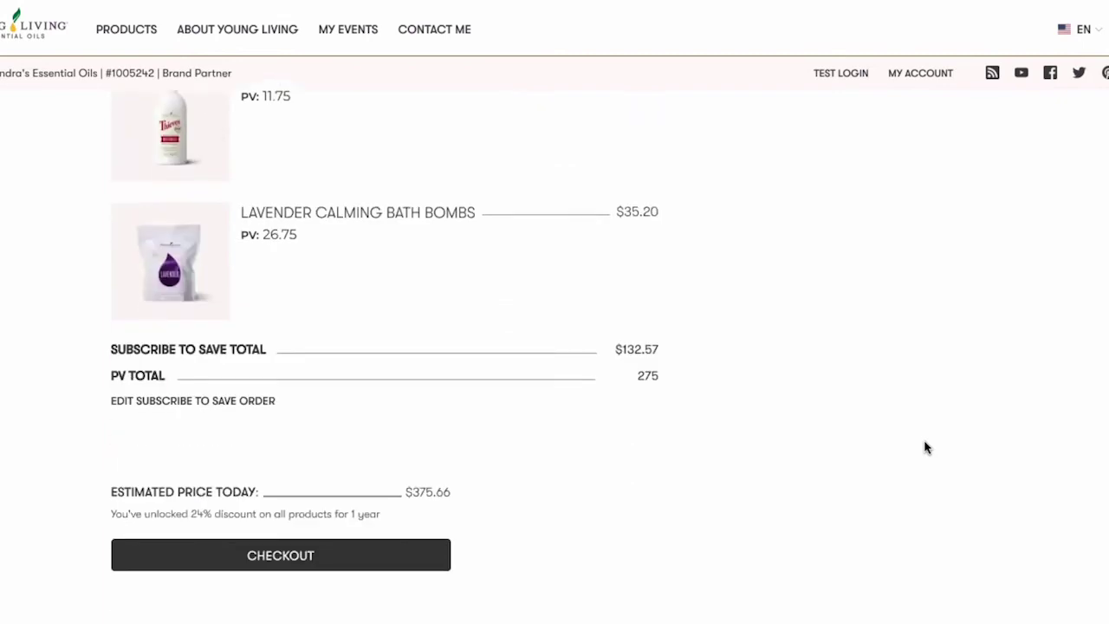
pyautogui.click(386, 561)
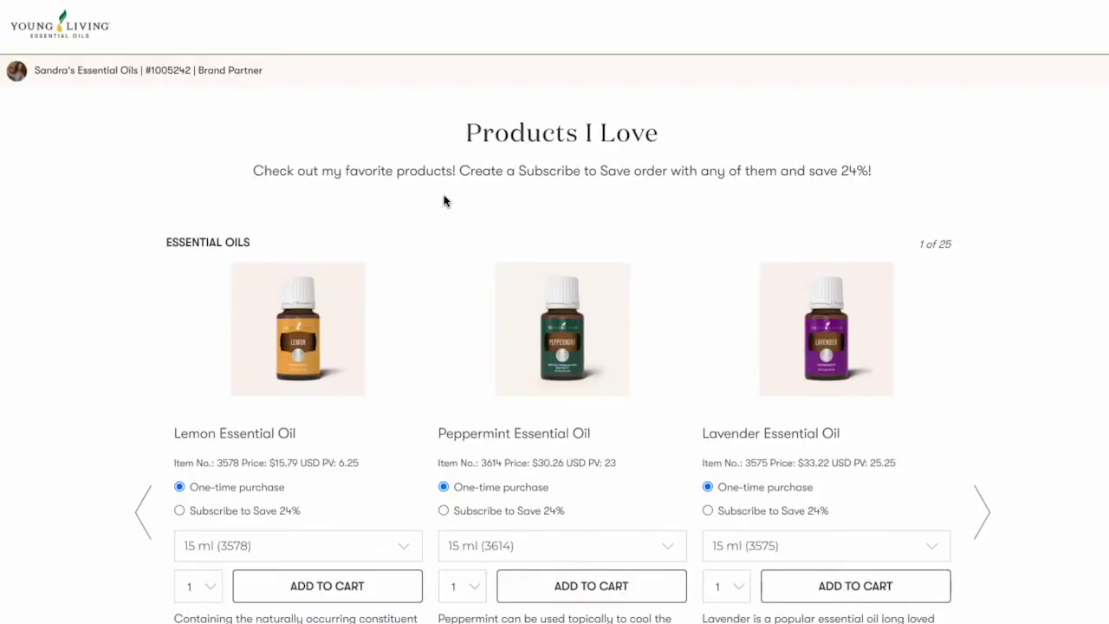
# Page through the essential oil and YL Exclusive carousels and set Thieves Laundry Soap to 946 ml.
pyautogui.scroll(-5, 444, 201)
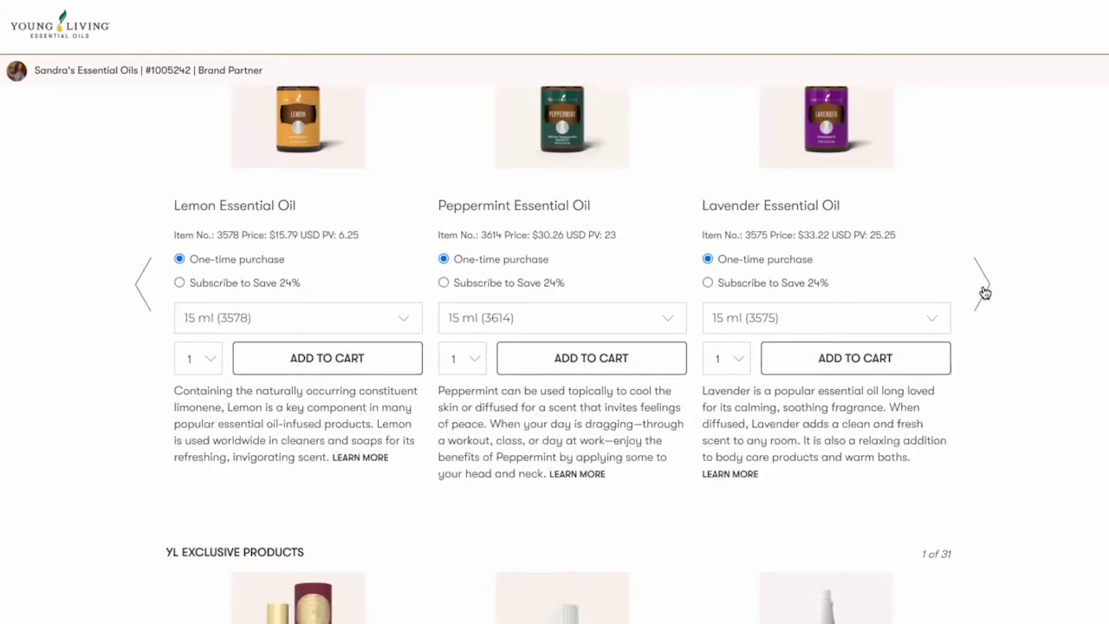
pyautogui.click(983, 292)
pyautogui.click(985, 293)
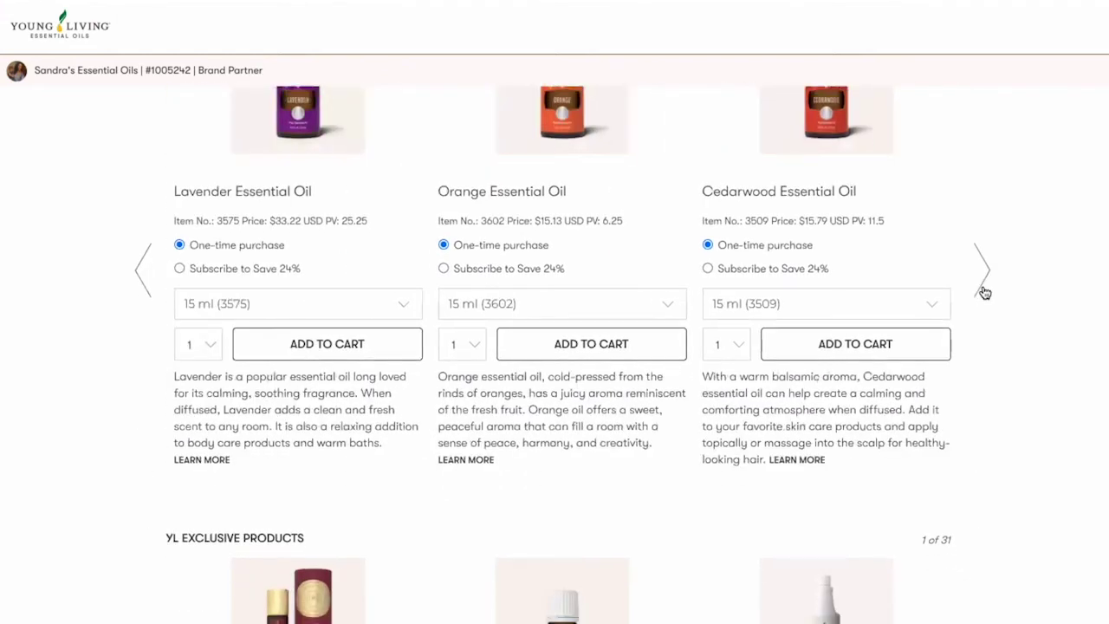
pyautogui.scroll(-6, 983, 292)
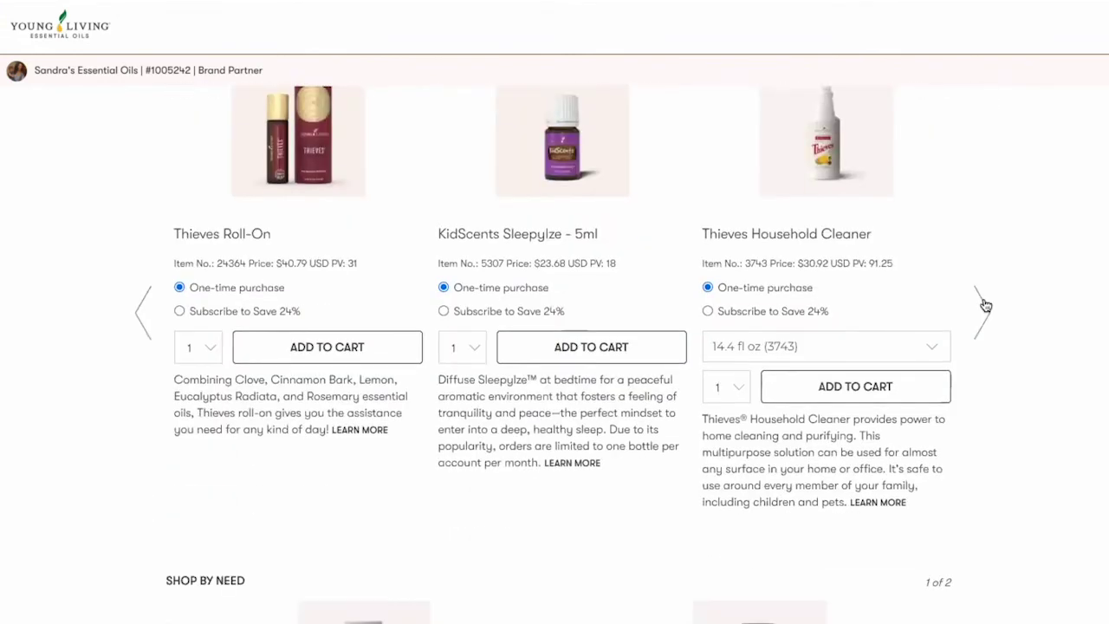
pyautogui.click(986, 306)
pyautogui.click(983, 308)
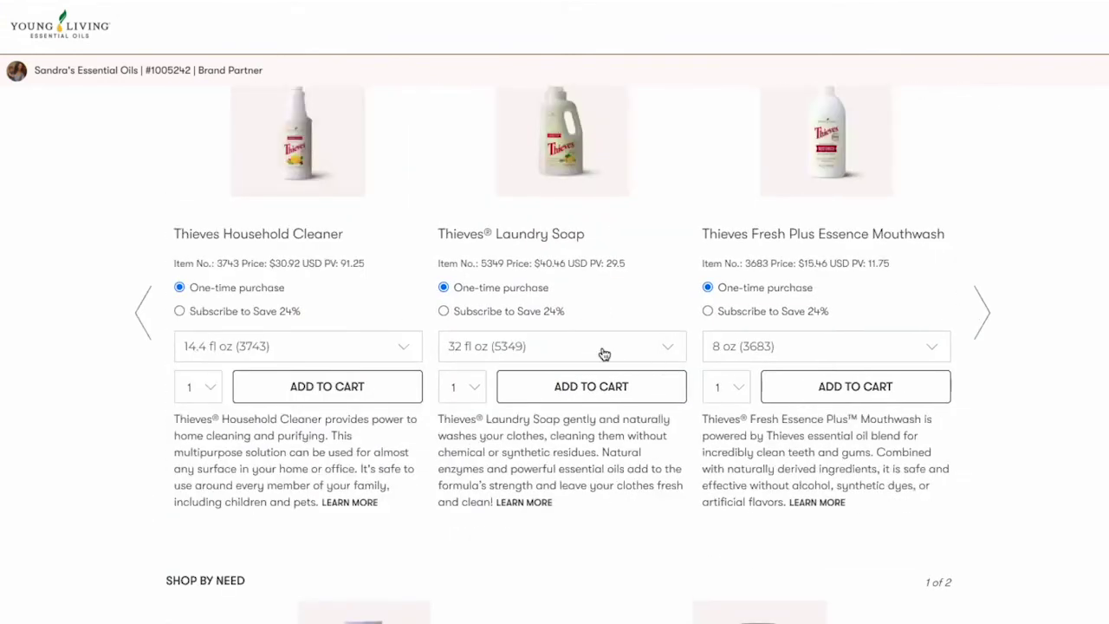
pyautogui.click(604, 353)
pyautogui.click(612, 370)
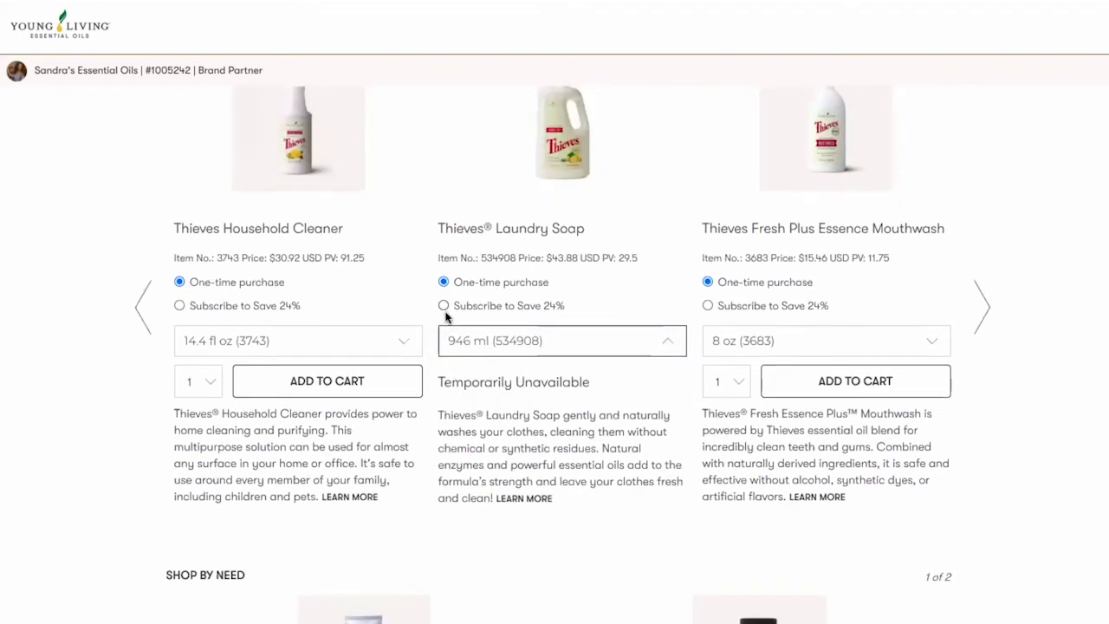
pyautogui.scroll(-2, 445, 317)
pyautogui.scroll(-6, 446, 312)
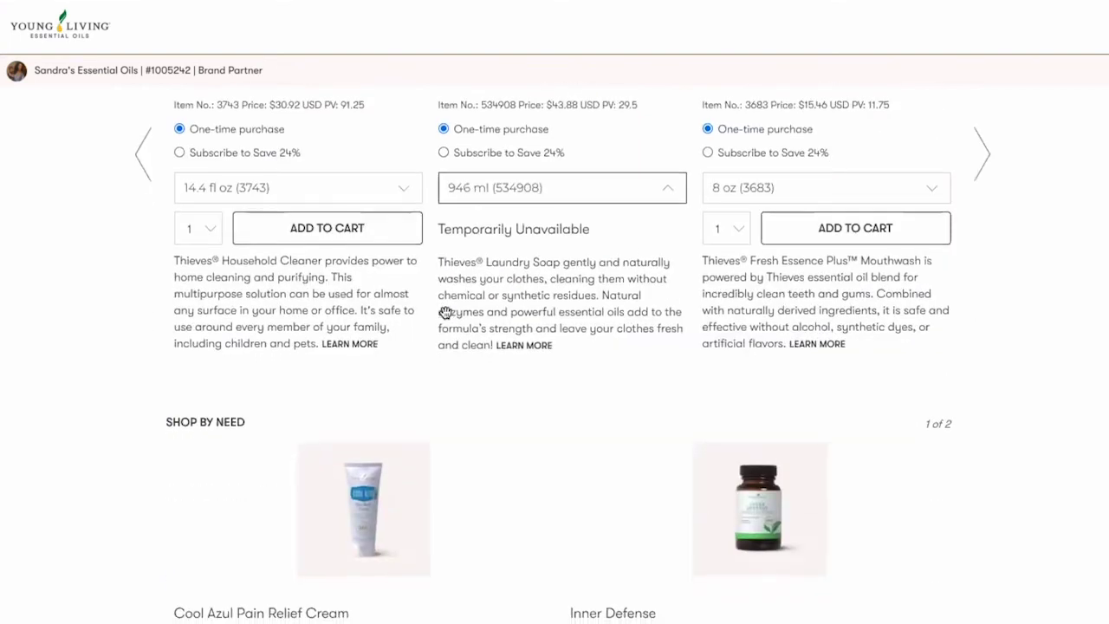
pyautogui.scroll(-4, 446, 314)
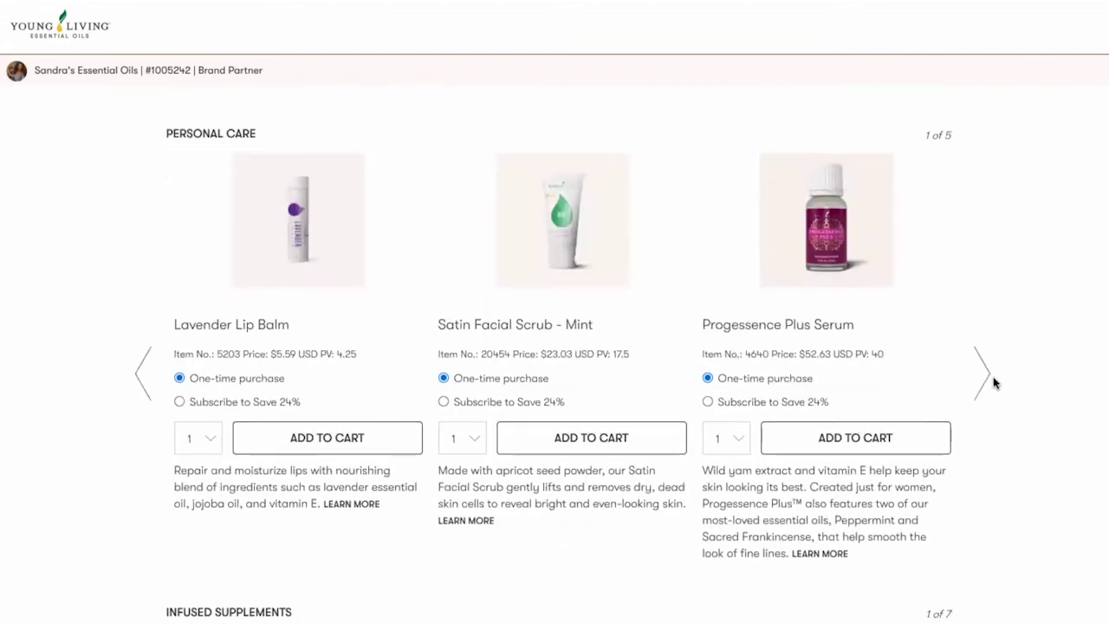
# Add Thieves toothpaste to the cart as Subscribe to Save and switch Lemon oil to one-time purchase.
pyautogui.click(981, 372)
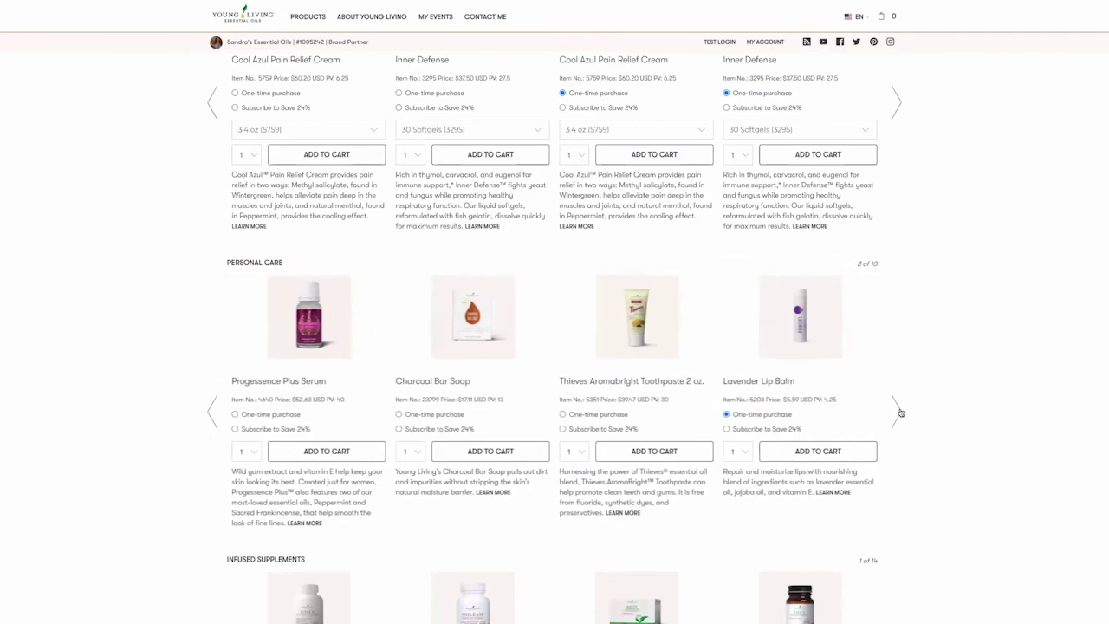
pyautogui.click(899, 413)
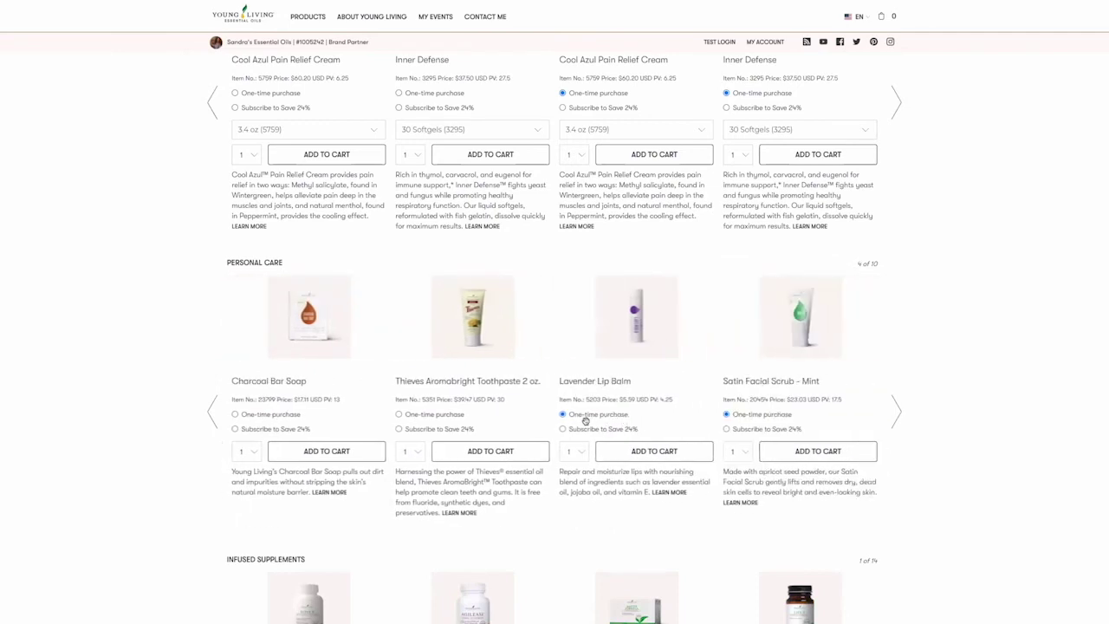
pyautogui.click(399, 430)
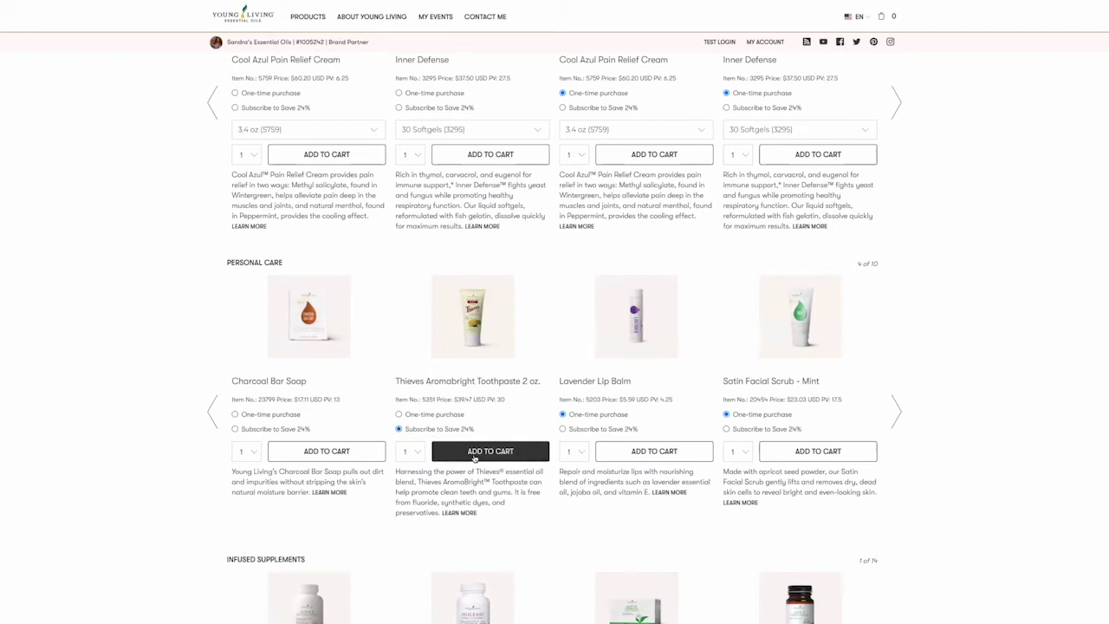
pyautogui.click(474, 451)
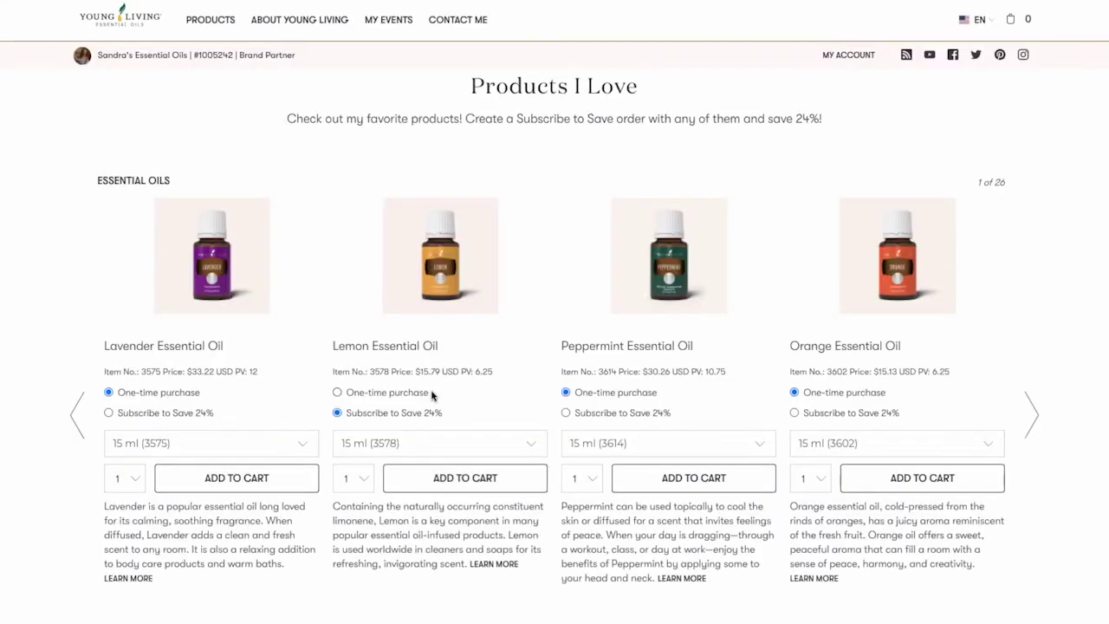
pyautogui.click(339, 393)
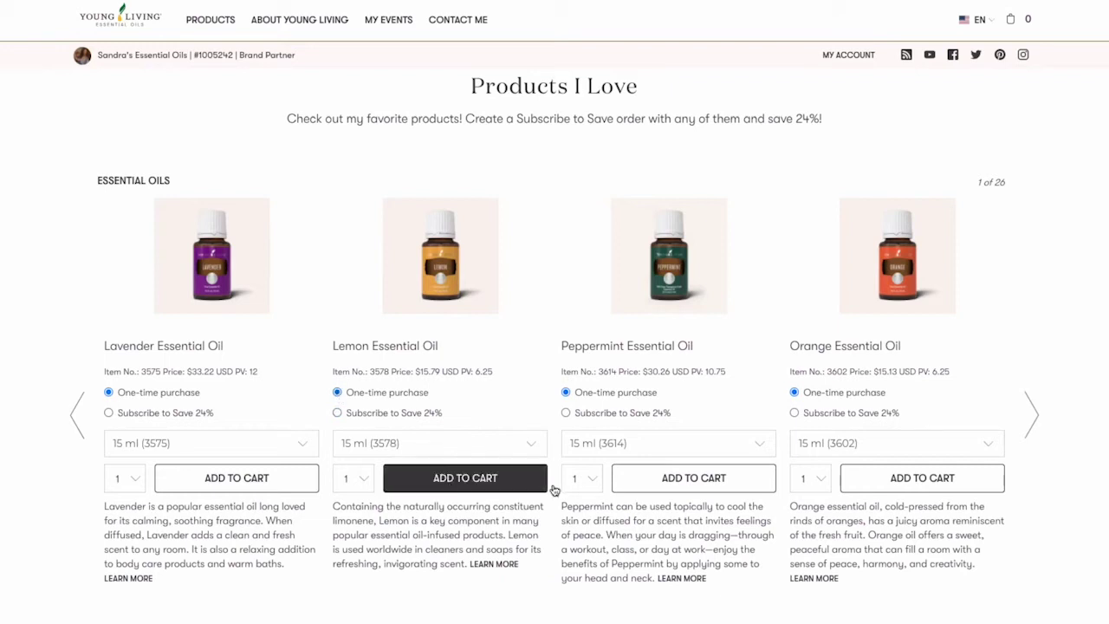
# Set Lemongrass oil to subscribe-to-save and add an 8 pk of NingXia Red to the cart.
pyautogui.click(1031, 414)
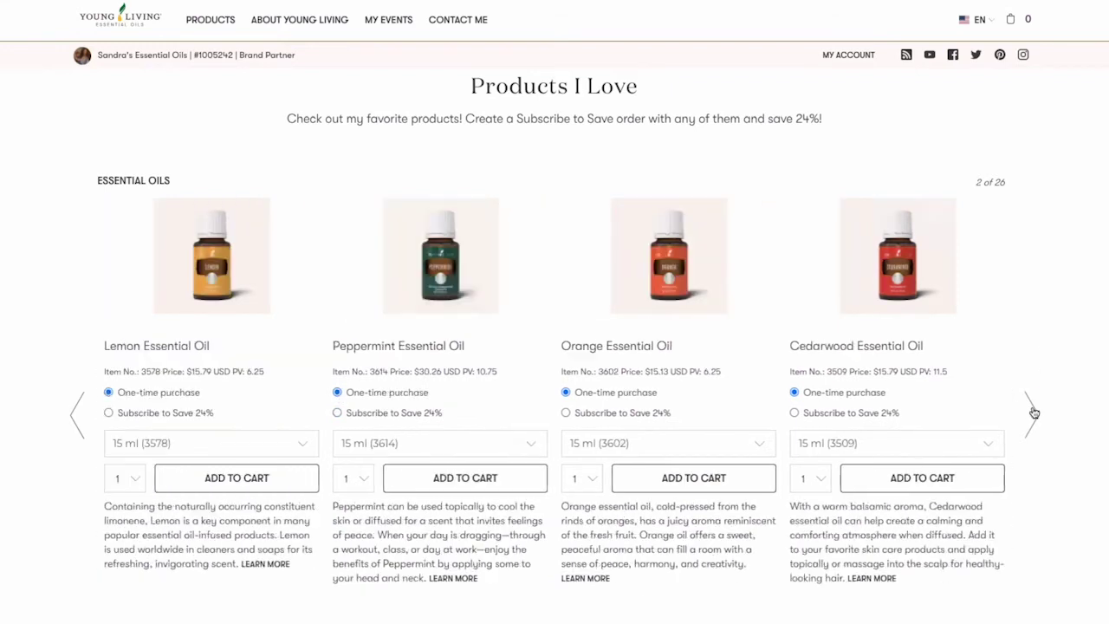
pyautogui.click(1031, 413)
pyautogui.click(1031, 414)
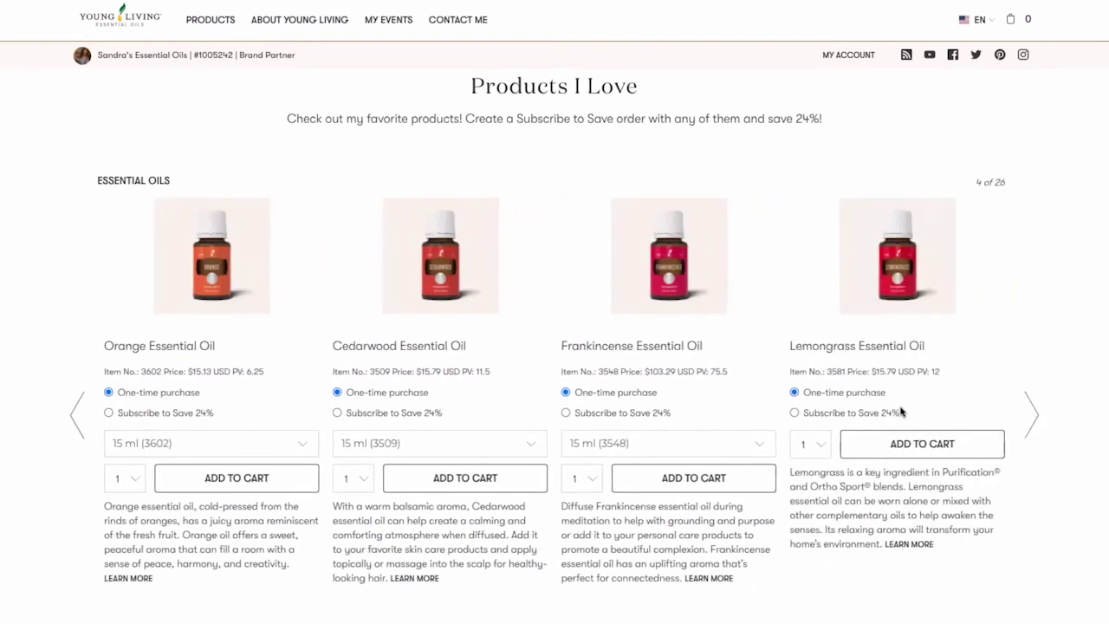
pyautogui.click(795, 413)
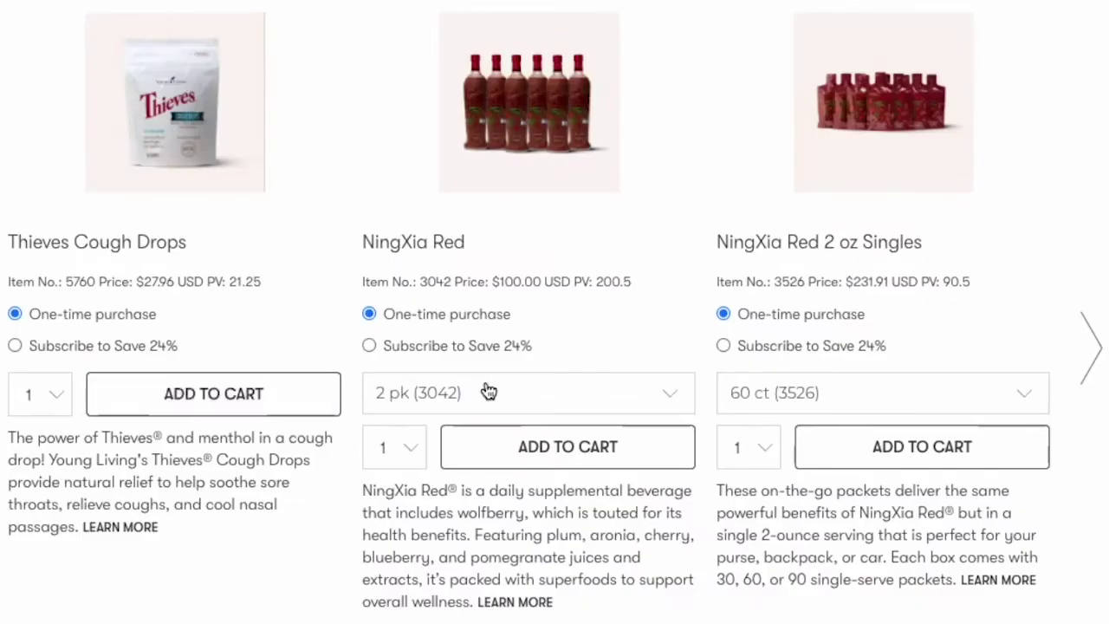
pyautogui.click(488, 390)
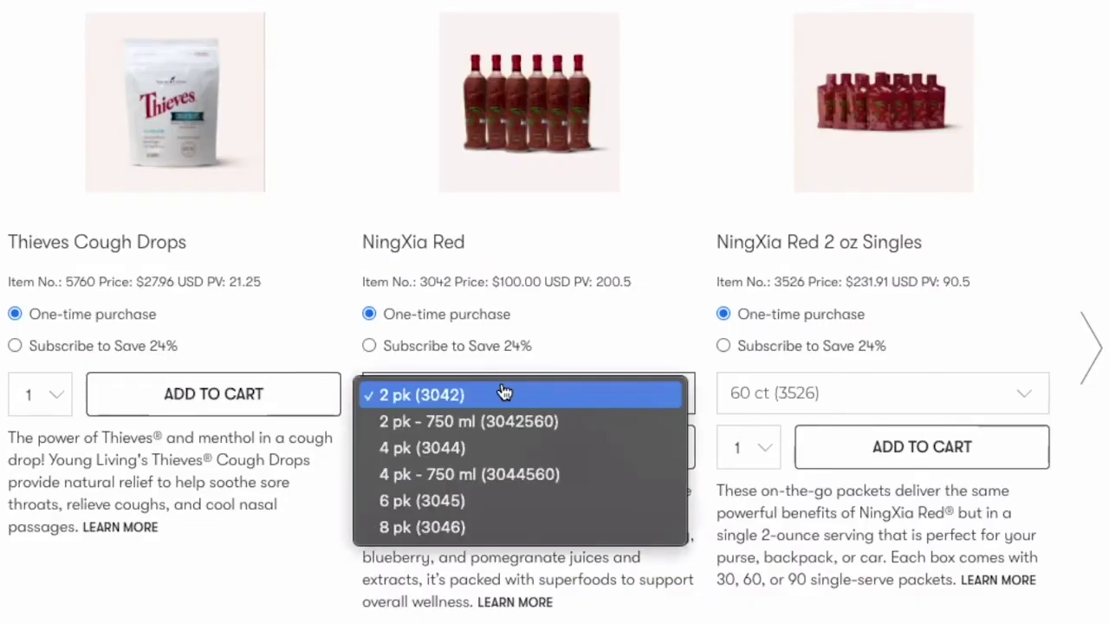
pyautogui.click(385, 529)
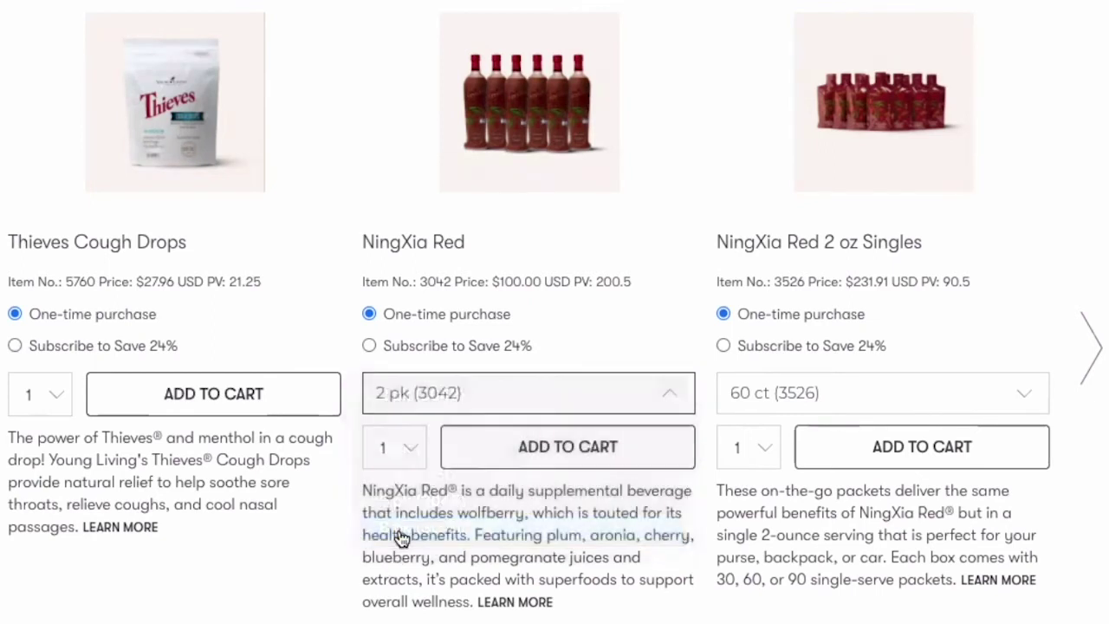
pyautogui.click(512, 451)
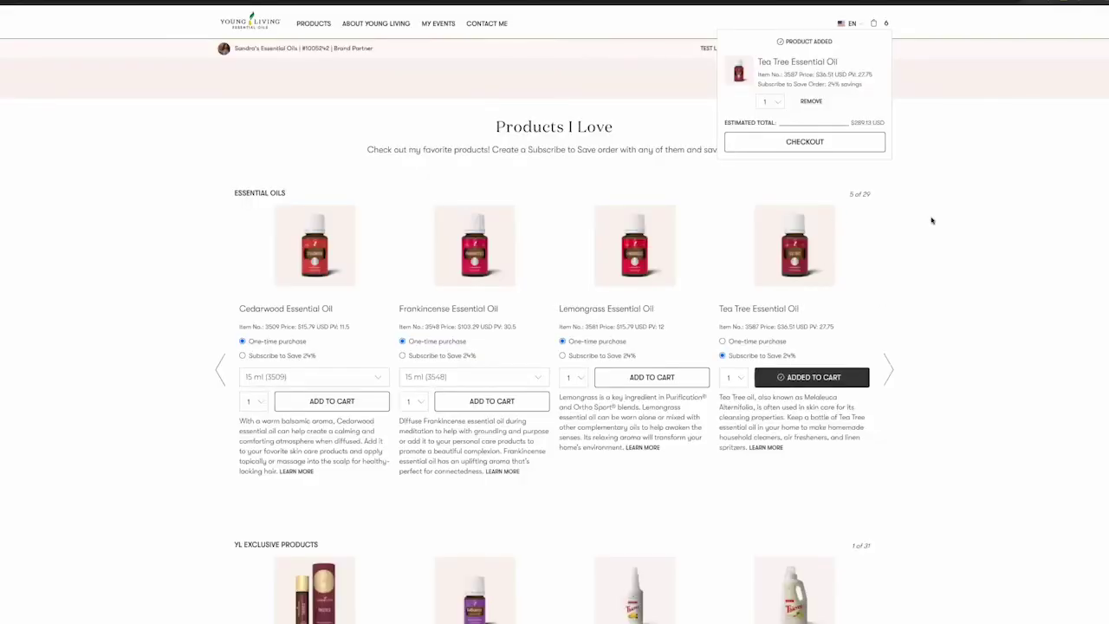
# Review the cart contents and check out to the shipping address form, estimated at $224.00.
pyautogui.click(884, 24)
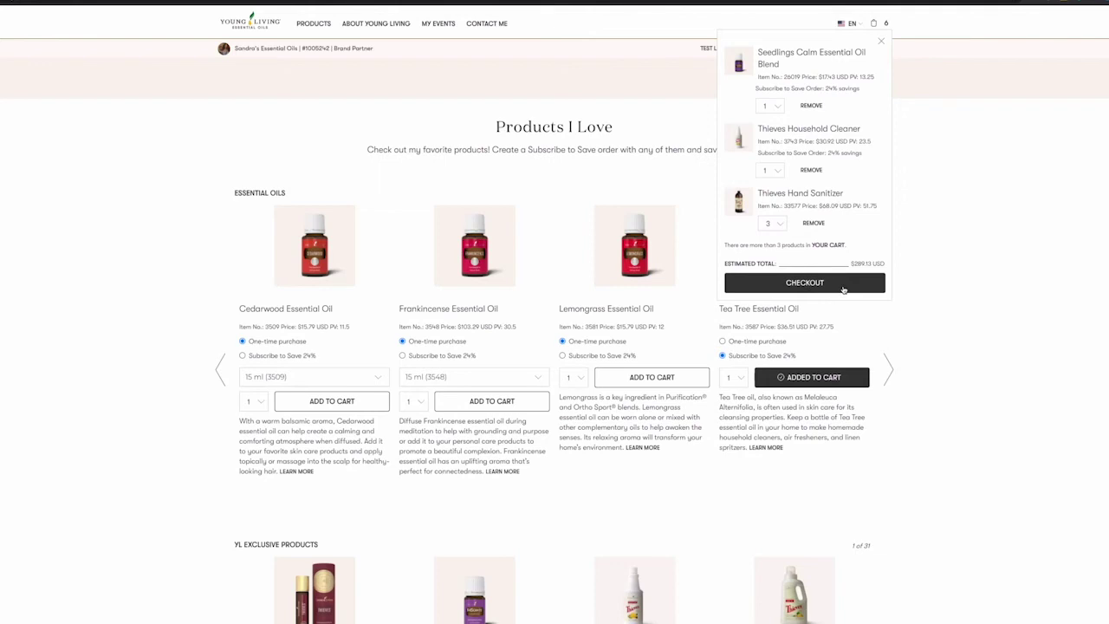
pyautogui.click(844, 289)
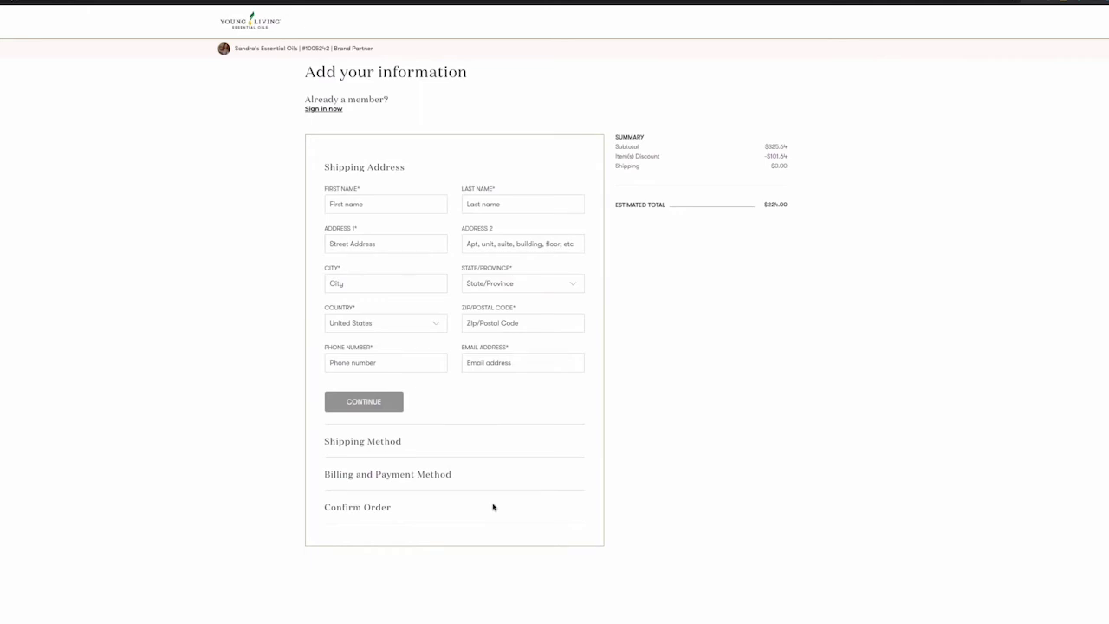
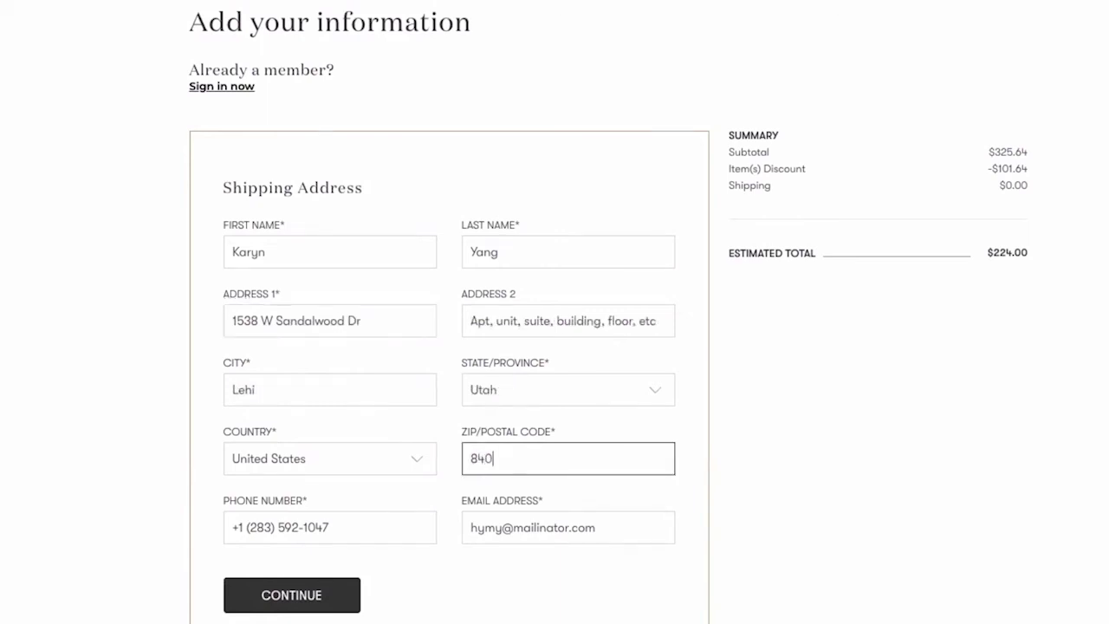
# Enter the shipping street address, ZIP code and phone number, then place the order.
pyautogui.press('Tab')
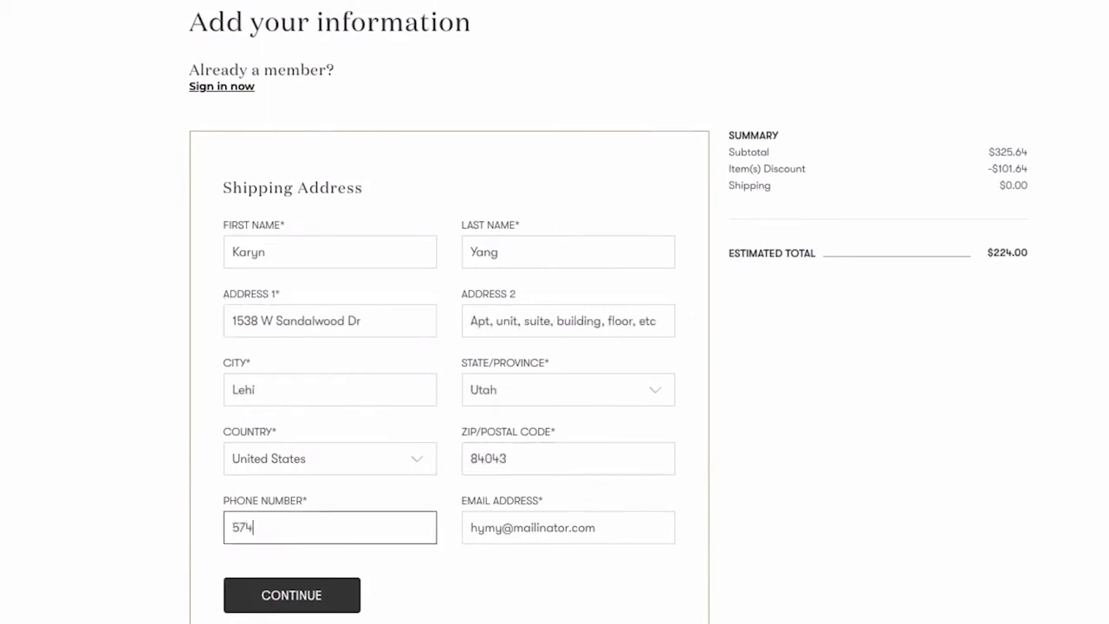
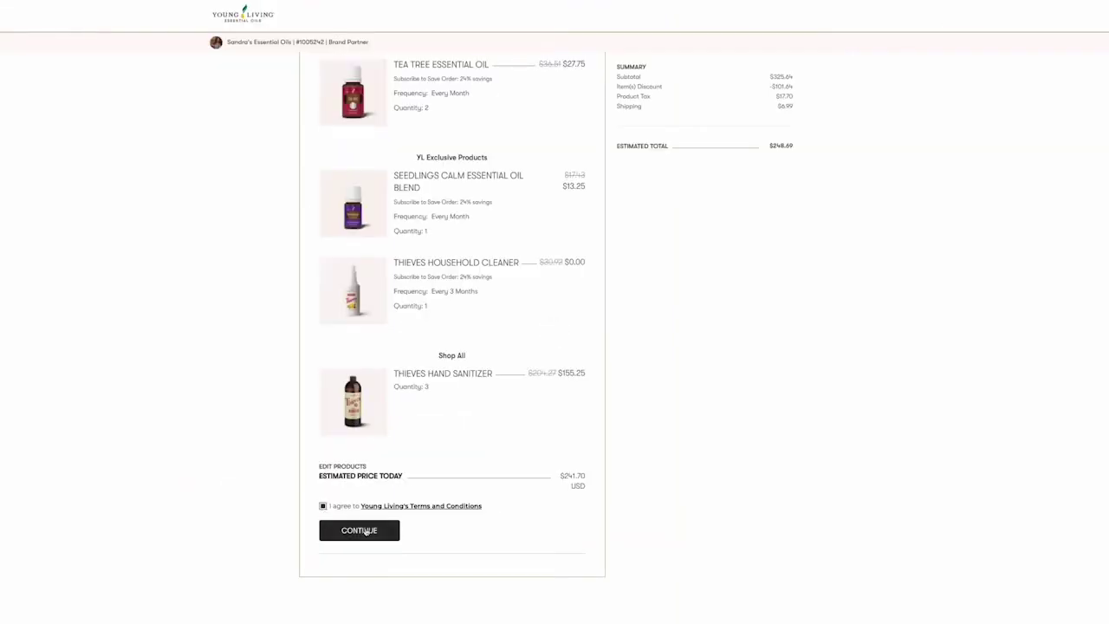
pyautogui.click(366, 531)
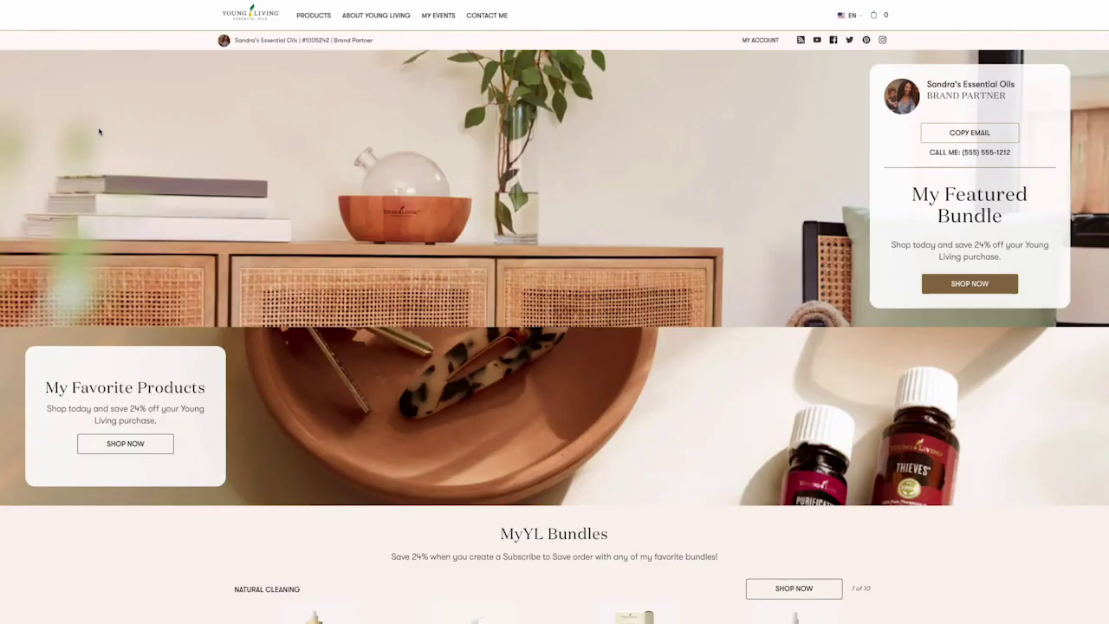
# Add the Cooking with Oils event to Google Calendar and open its May 31, 2025 details.
pyautogui.click(436, 16)
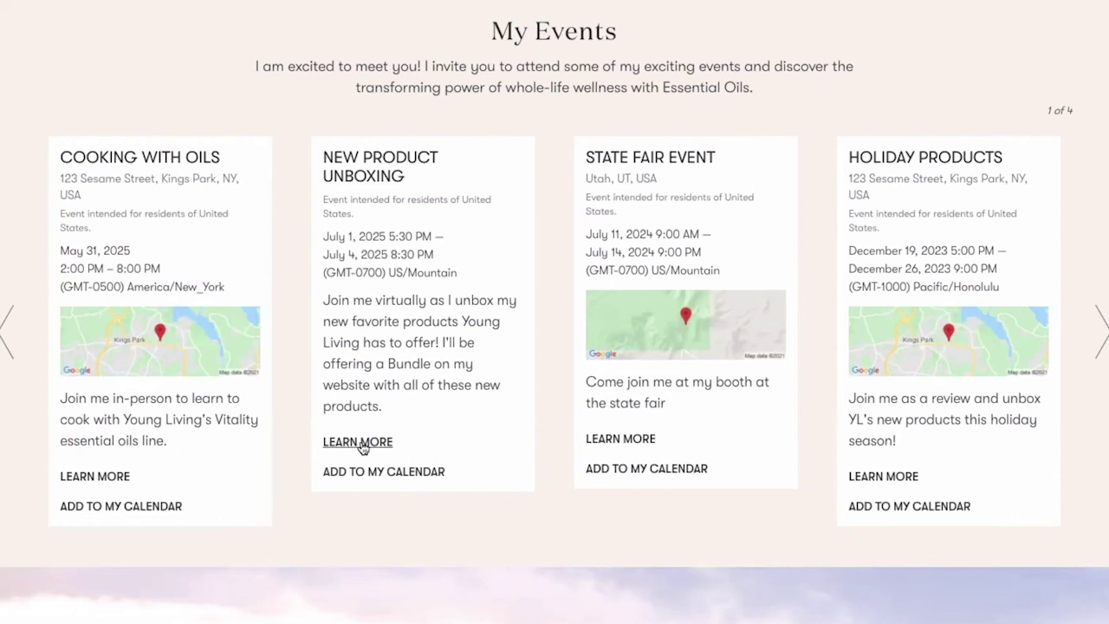
pyautogui.click(597, 476)
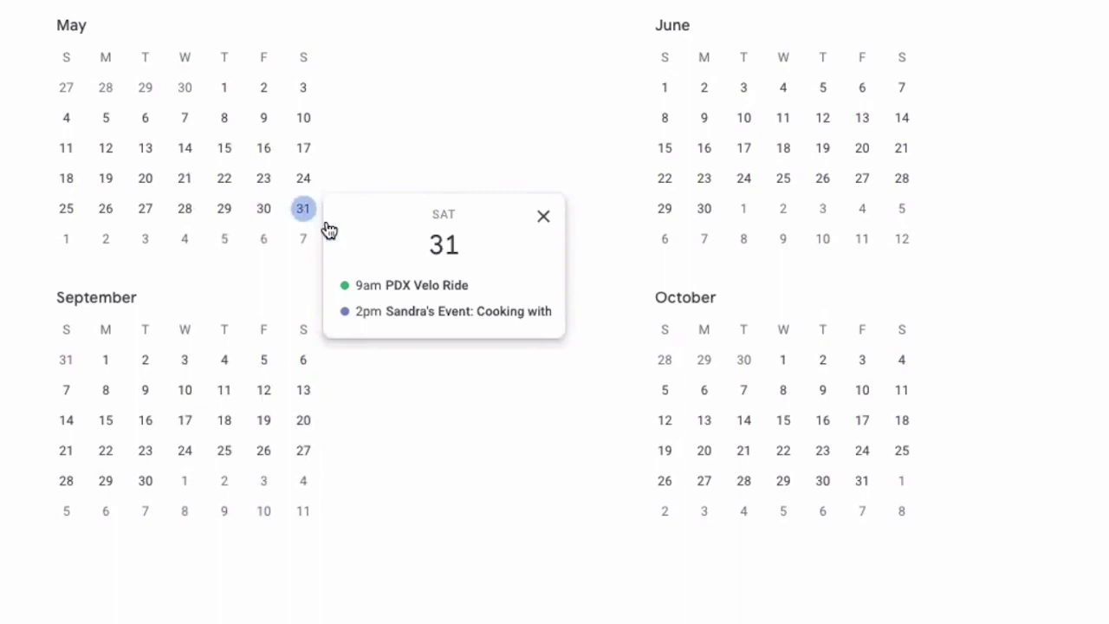
pyautogui.click(466, 320)
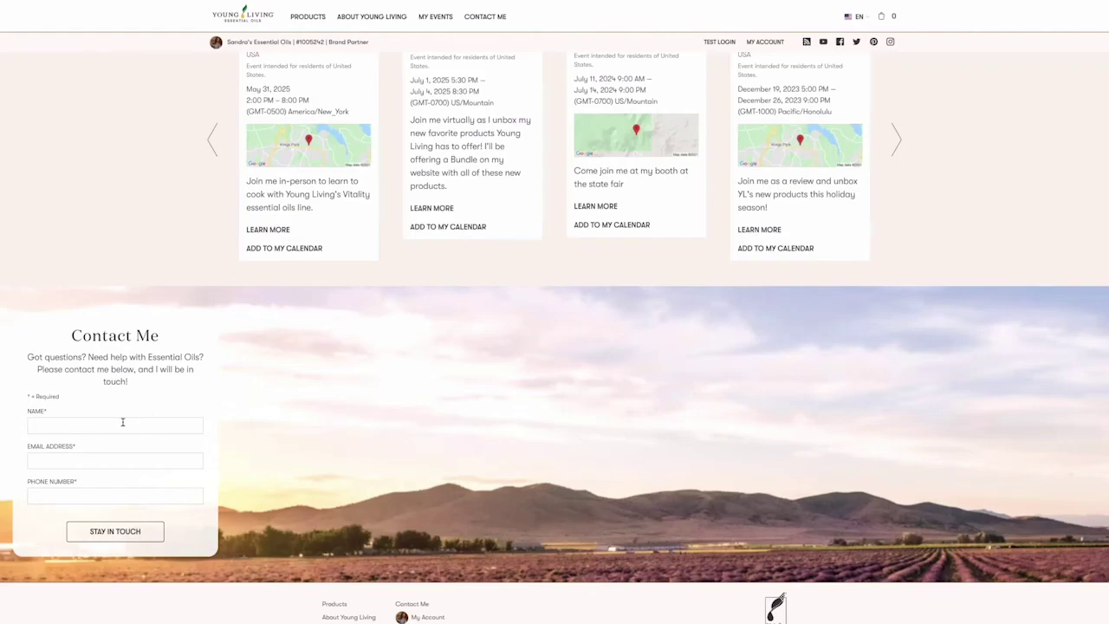
# Send the Contact Me form with a name, e-mail and phone, then find its Gmail notification.
pyautogui.click(99, 423)
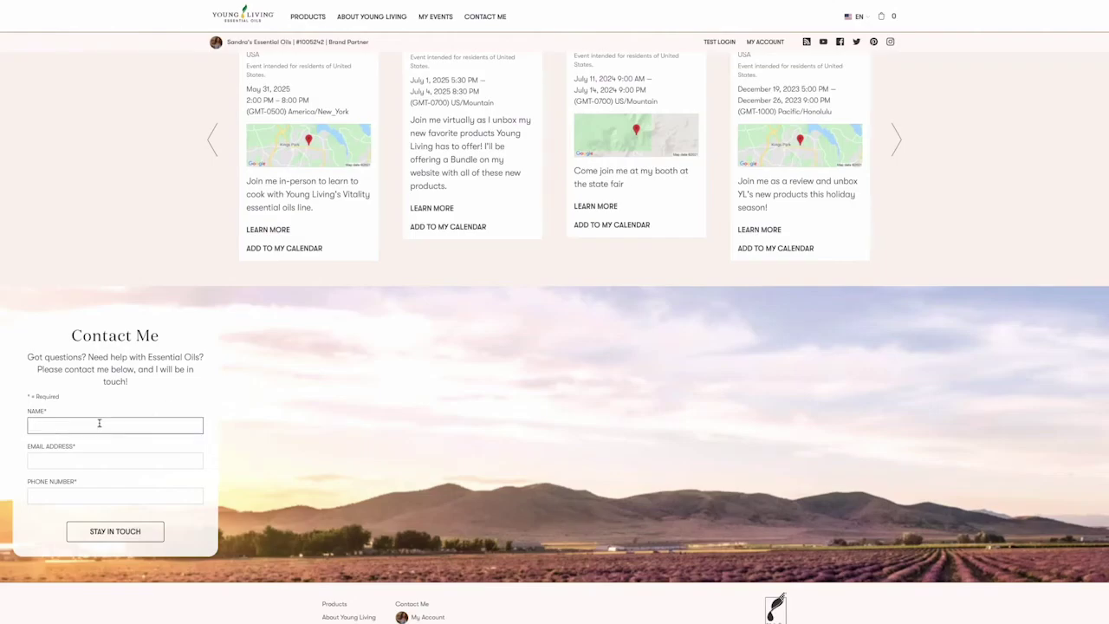
pyautogui.click(92, 458)
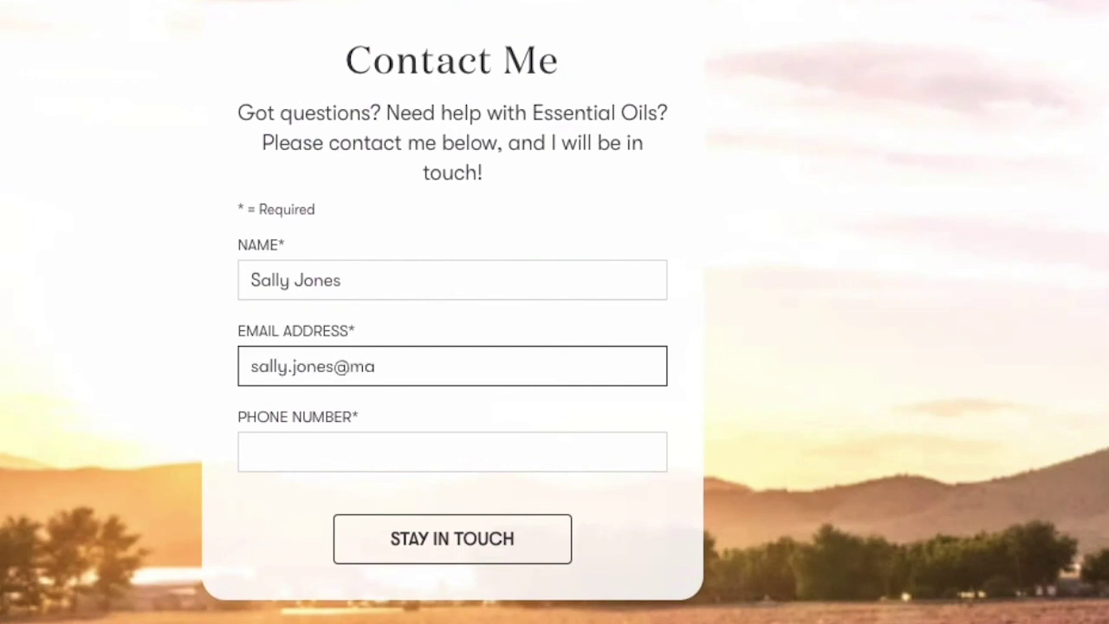
pyautogui.click(315, 443)
pyautogui.write('555-555-1212')
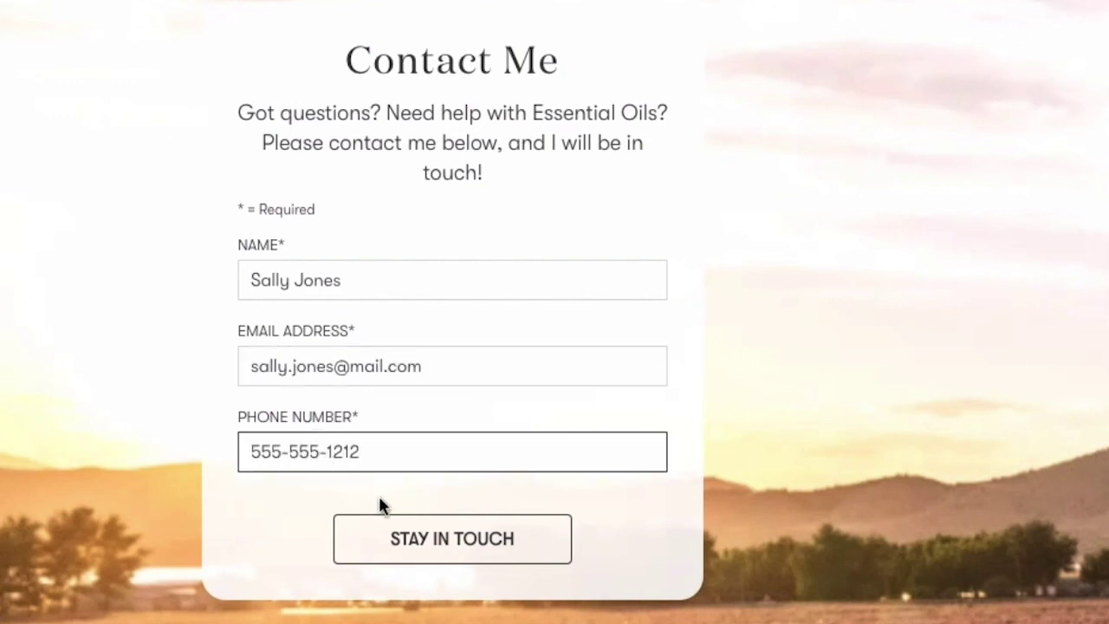
pyautogui.click(452, 538)
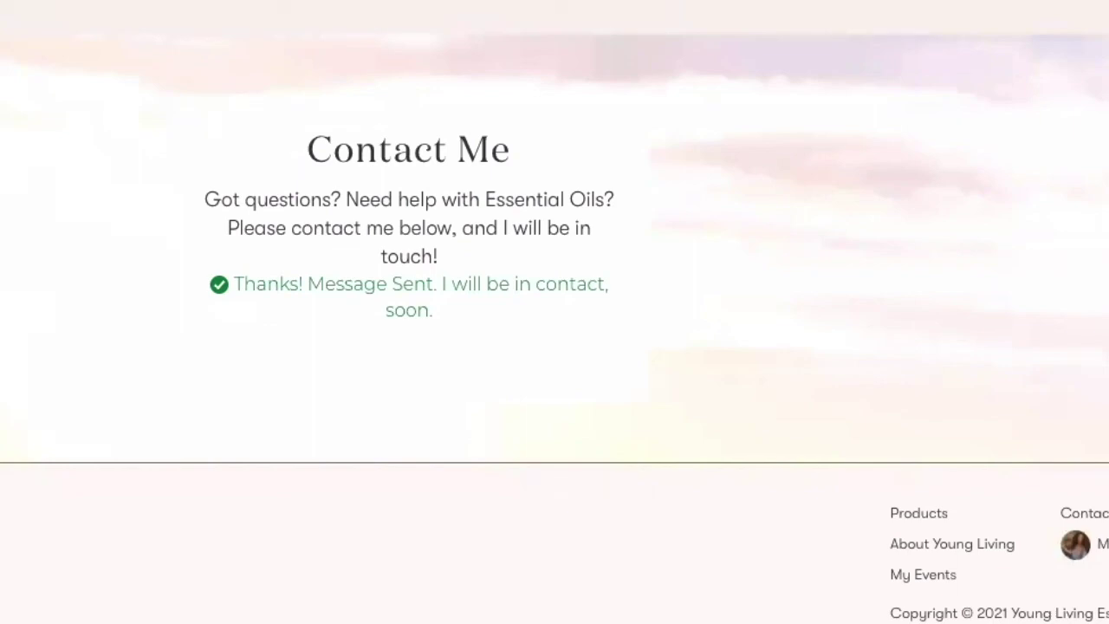
pyautogui.write('S')
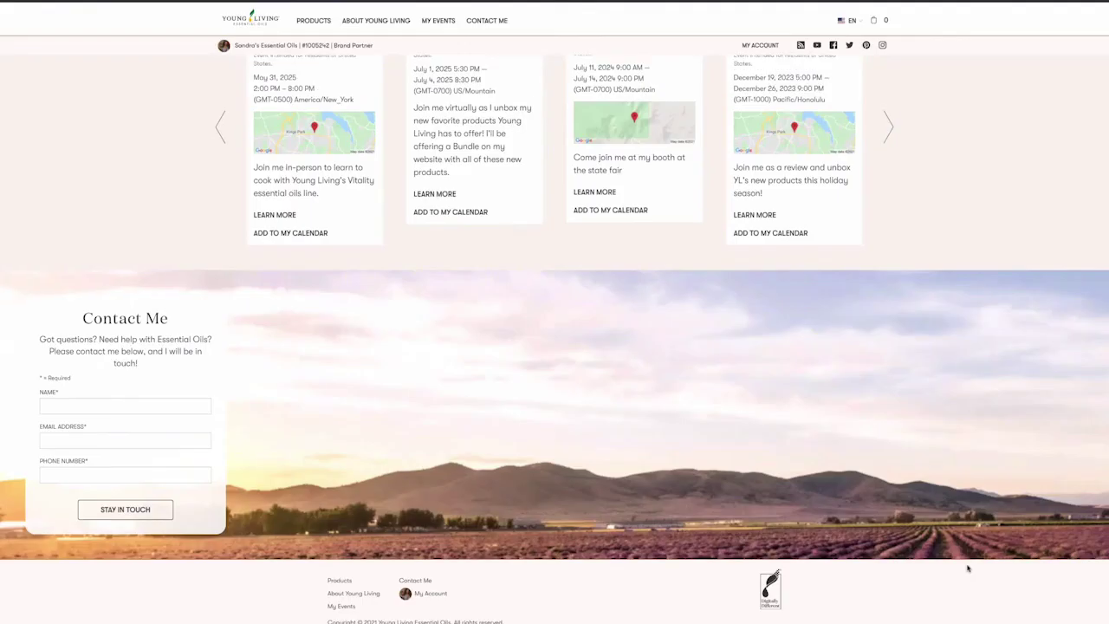
pyautogui.scroll(5, 968, 569)
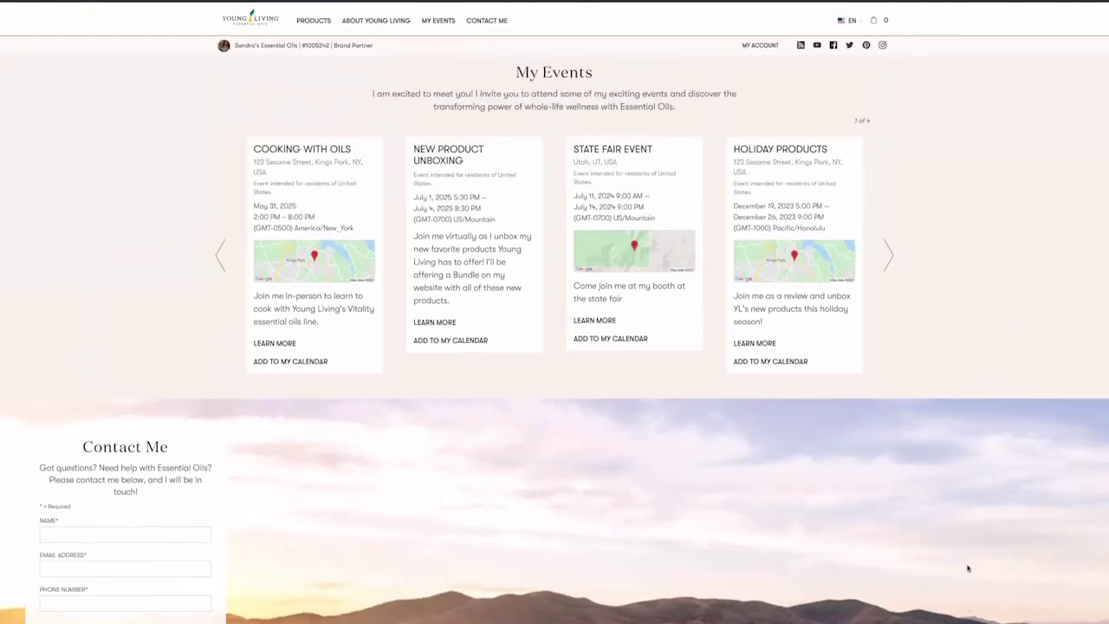
pyautogui.scroll(10, 968, 568)
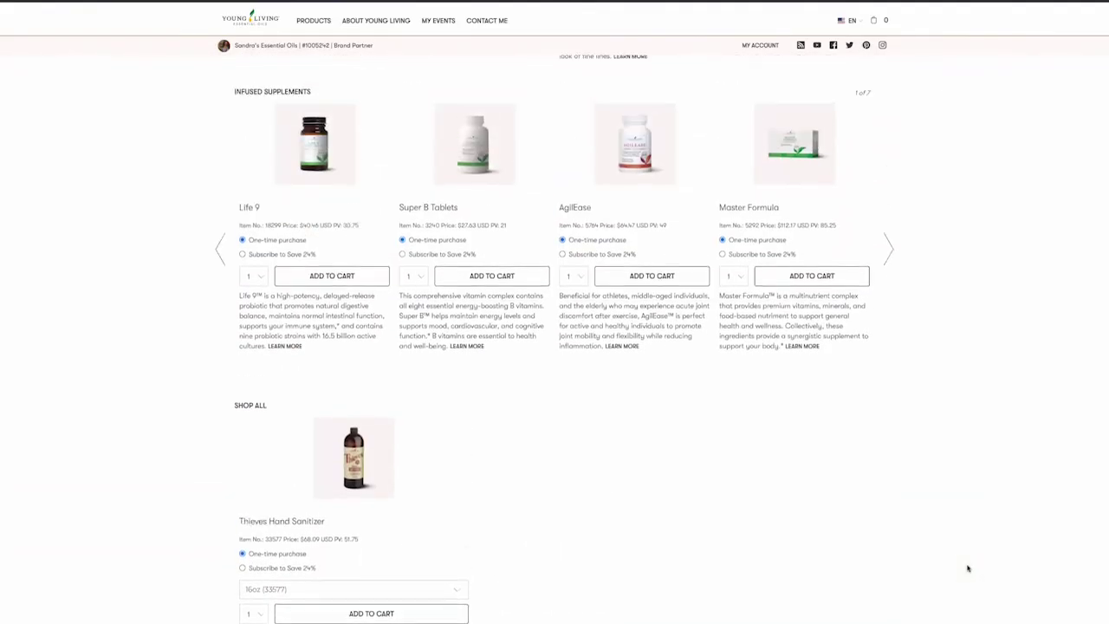
pyautogui.scroll(10, 968, 568)
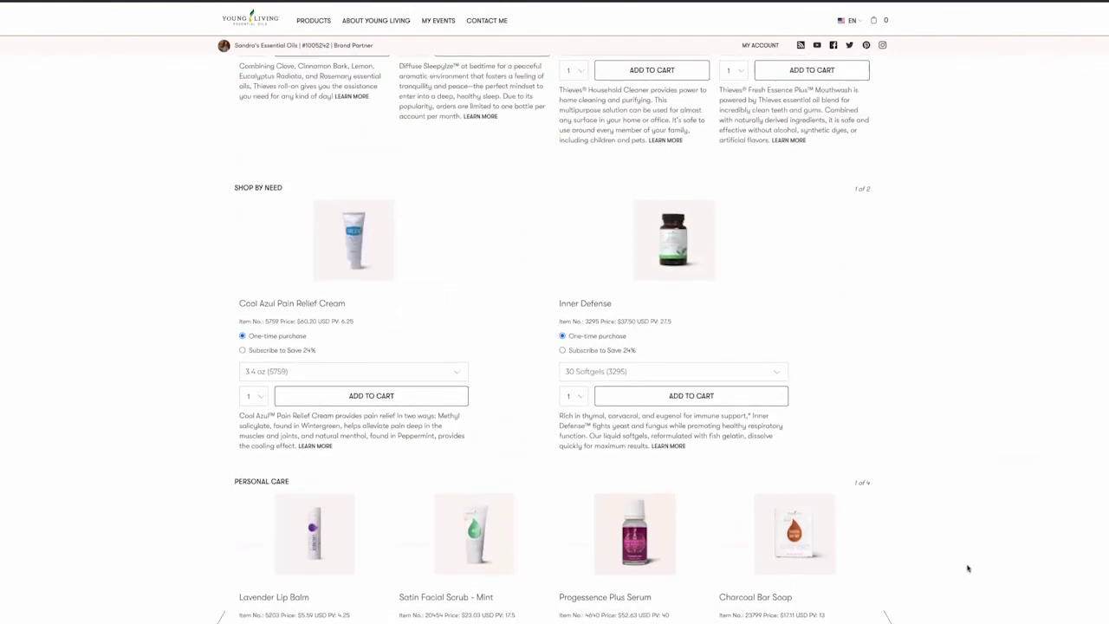
pyautogui.scroll(10, 968, 568)
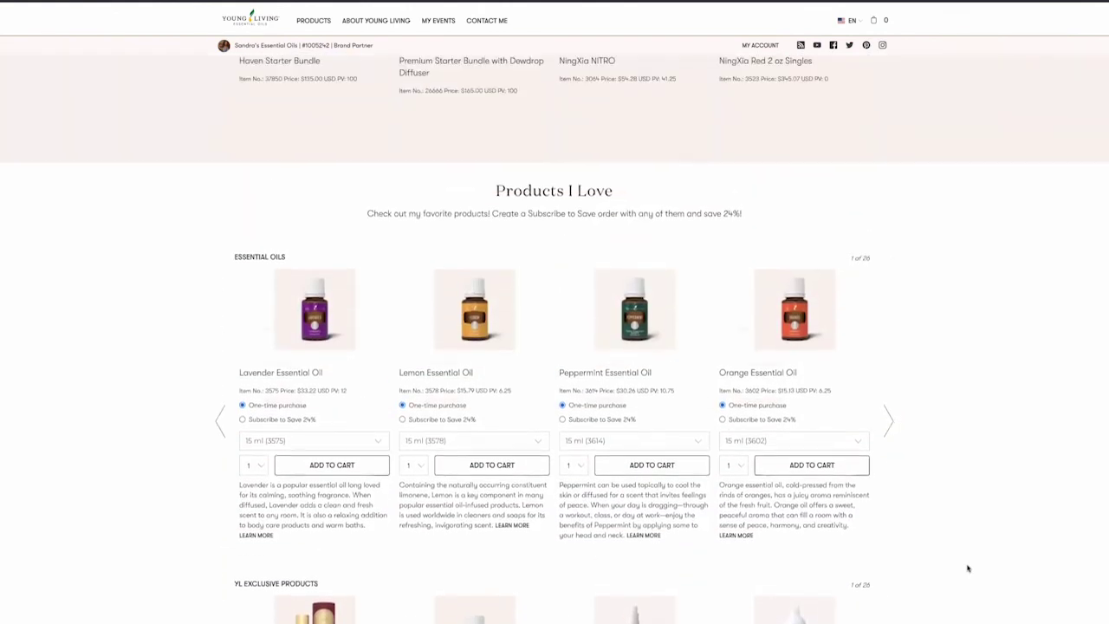
pyautogui.scroll(10, 969, 569)
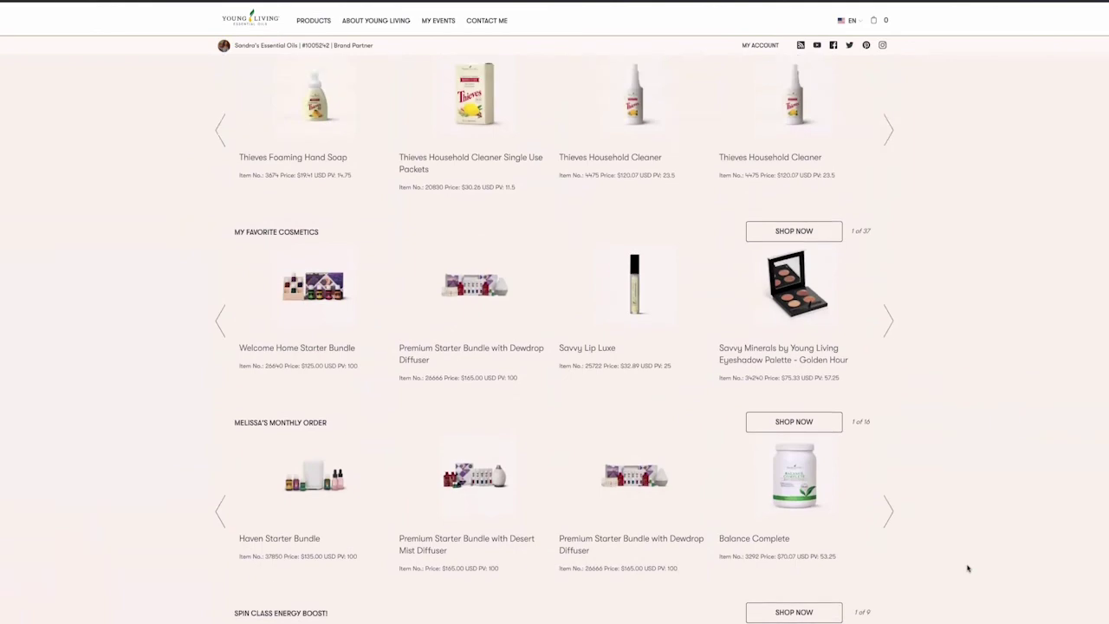